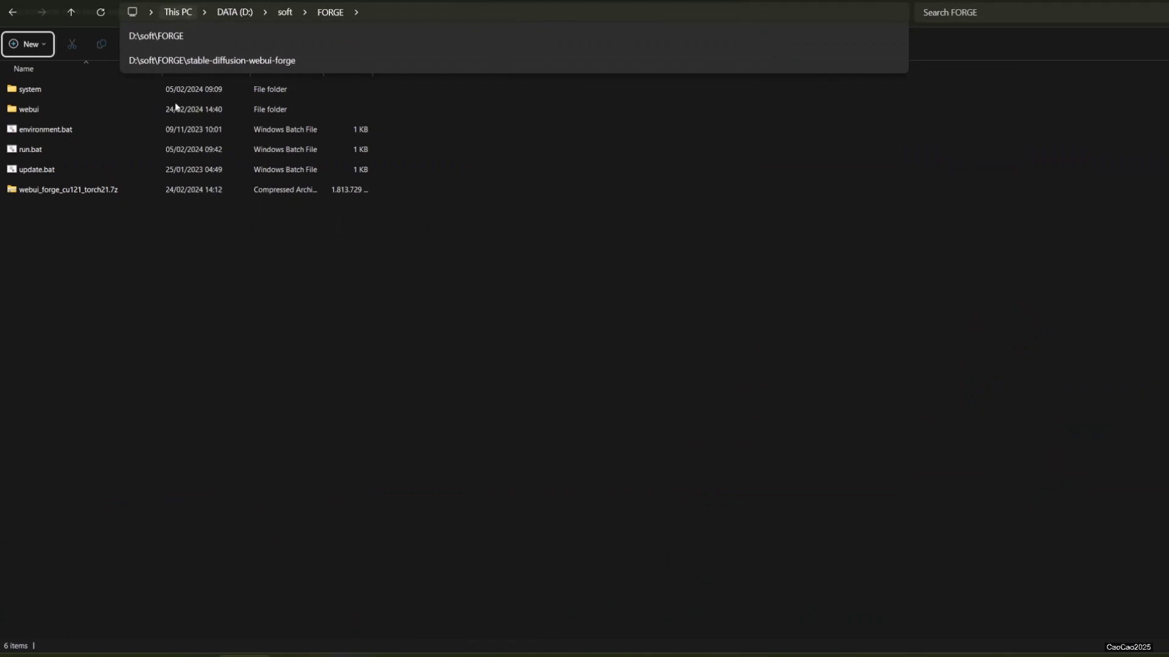
Launch Forge by running run.bat from the D:\soft\FORGE folder
{"action": "left_click", "coordinate": [51, 146]}
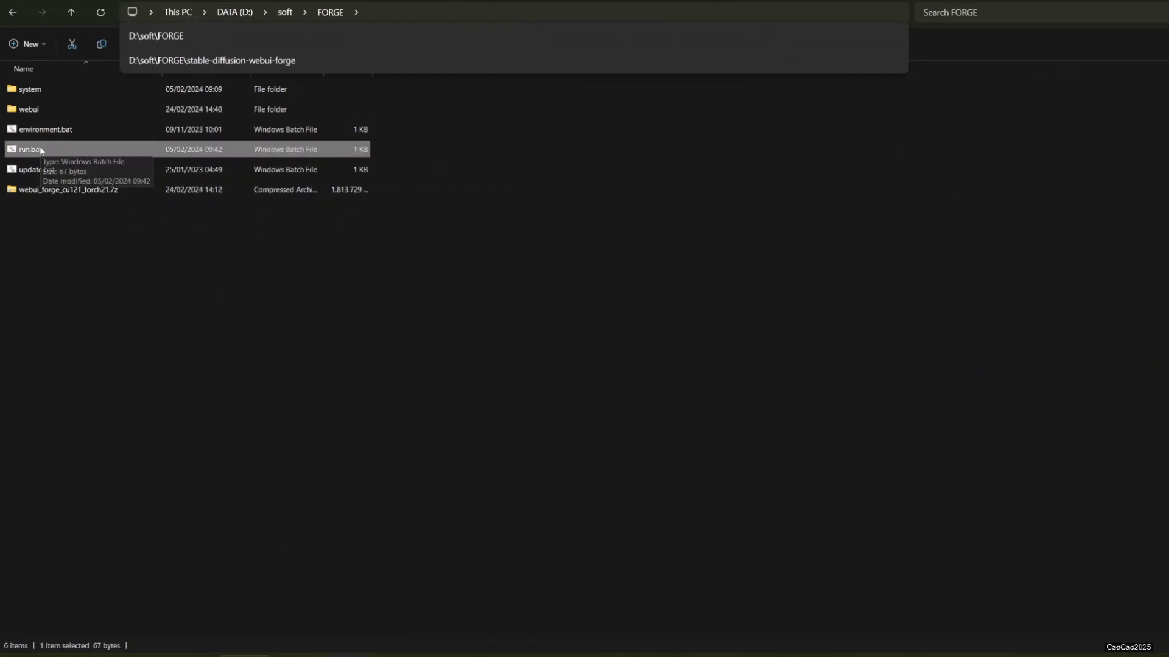
{"action": "double_click", "coordinate": [40, 150]}
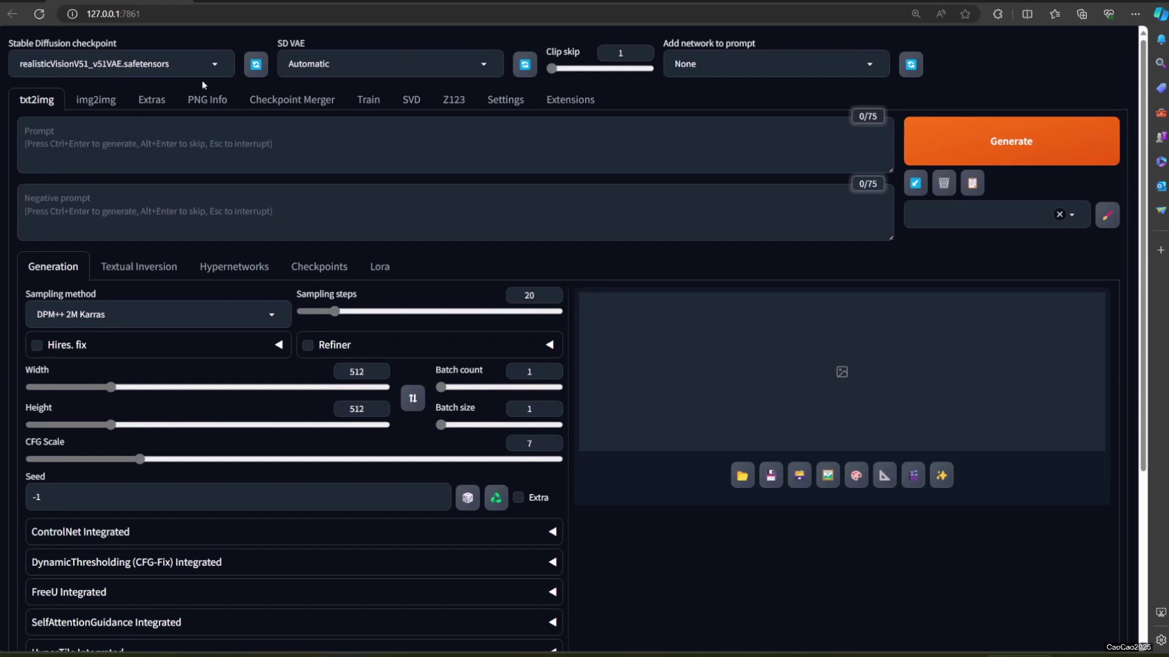
Check which checkpoints and LoRA networks are available in Forge
{"action": "left_click", "coordinate": [207, 70]}
{"action": "left_click", "coordinate": [718, 64]}
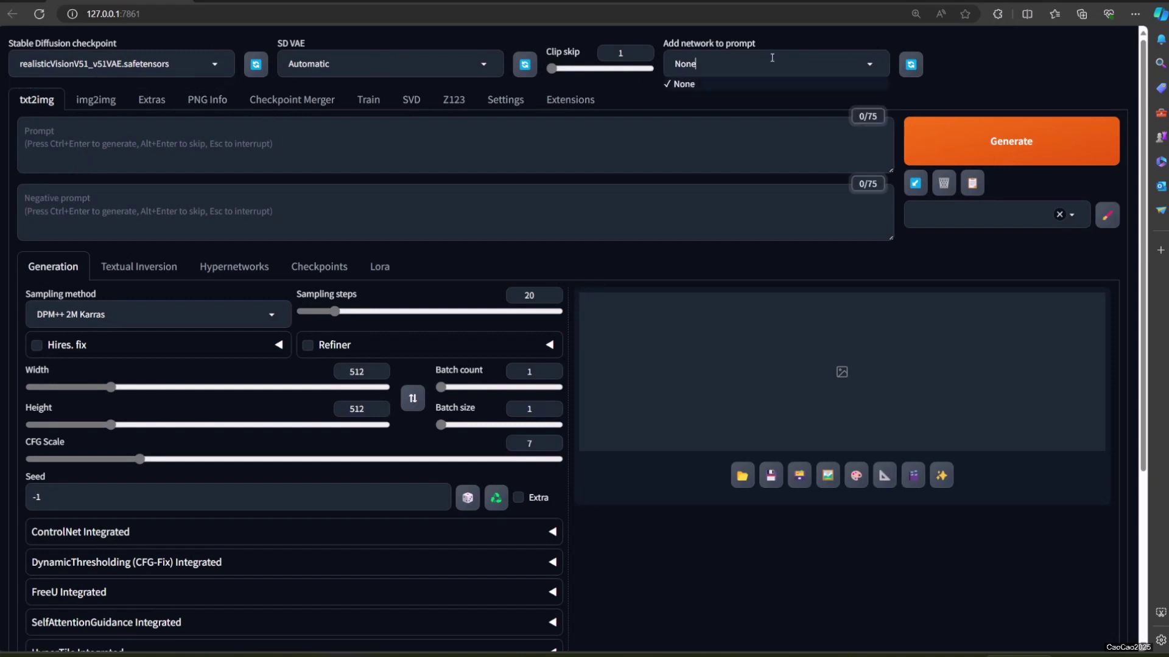
{"action": "scroll", "coordinate": [588, 395], "scroll_direction": "down", "scroll_amount": 4}
Expand ControlNet Integrated, set Unit 0 to Canny, and check its models and preprocessors
{"action": "left_click", "coordinate": [80, 294]}
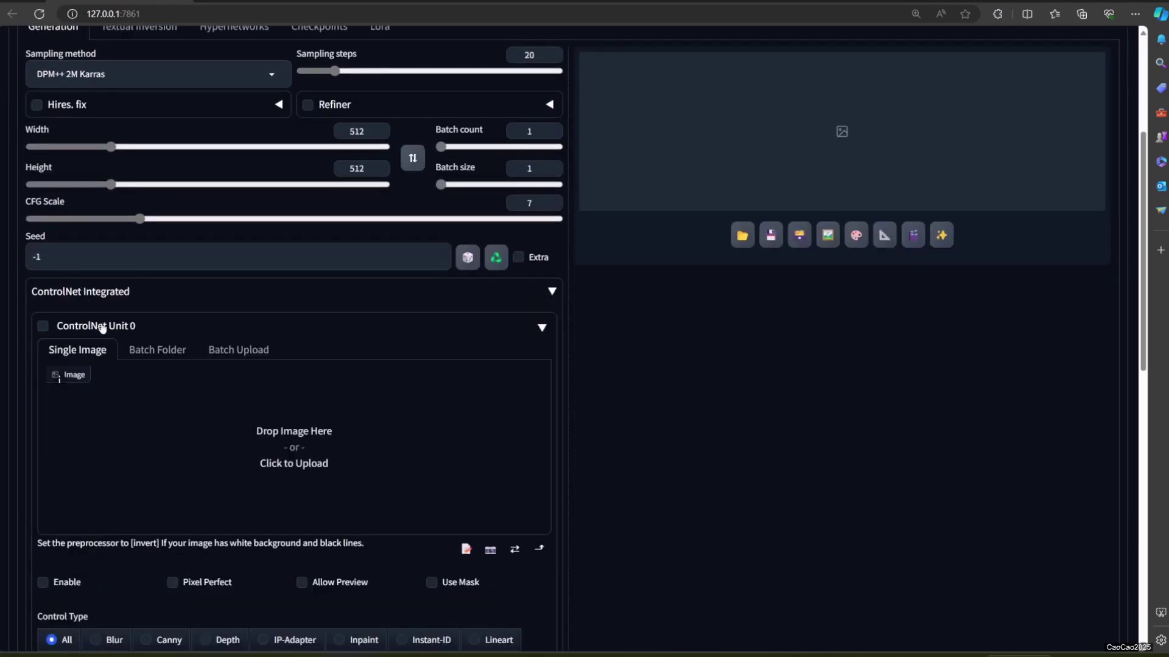
{"action": "scroll", "coordinate": [315, 519], "scroll_direction": "down", "scroll_amount": 3}
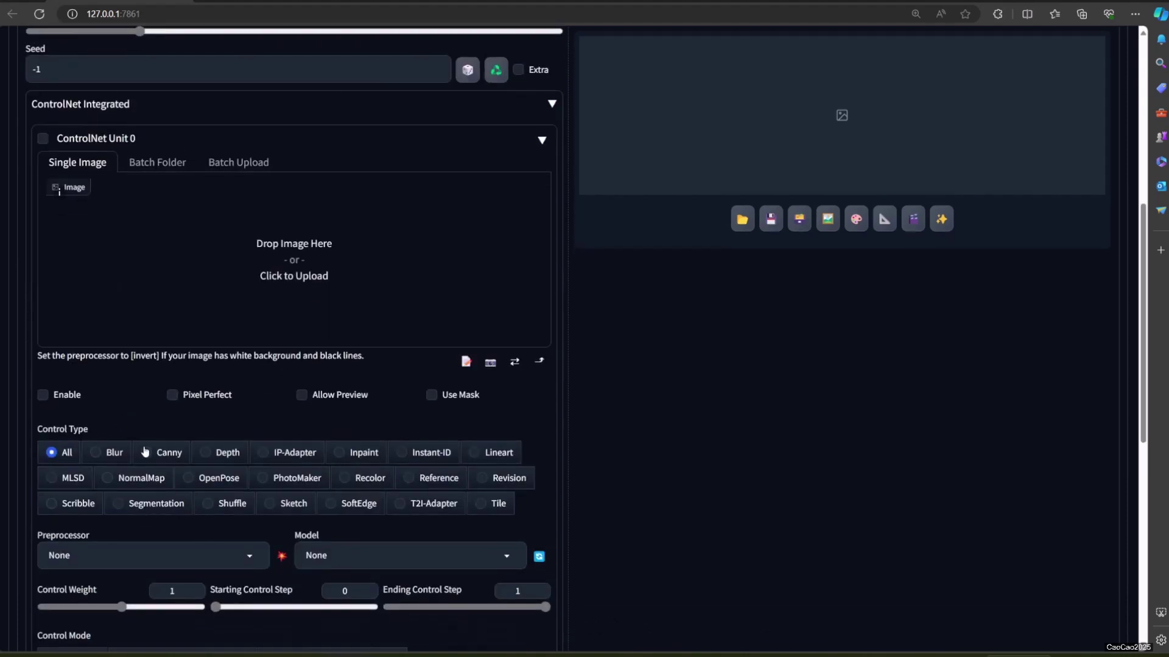
{"action": "left_click", "coordinate": [159, 453]}
{"action": "left_click", "coordinate": [448, 555]}
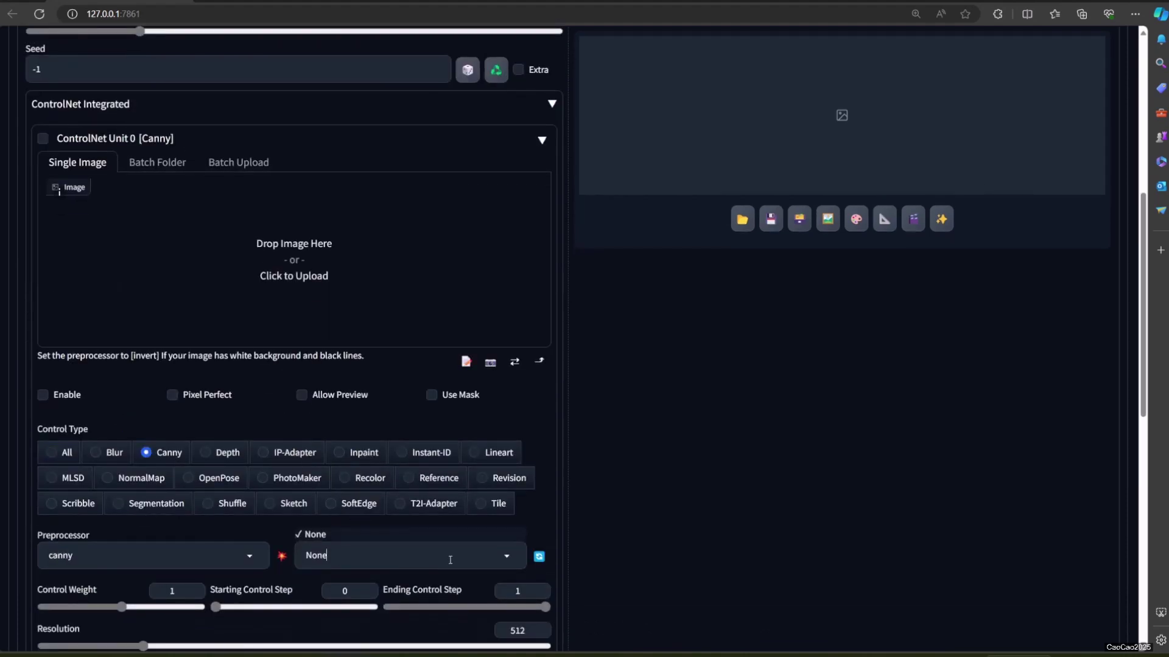
{"action": "left_click", "coordinate": [241, 554]}
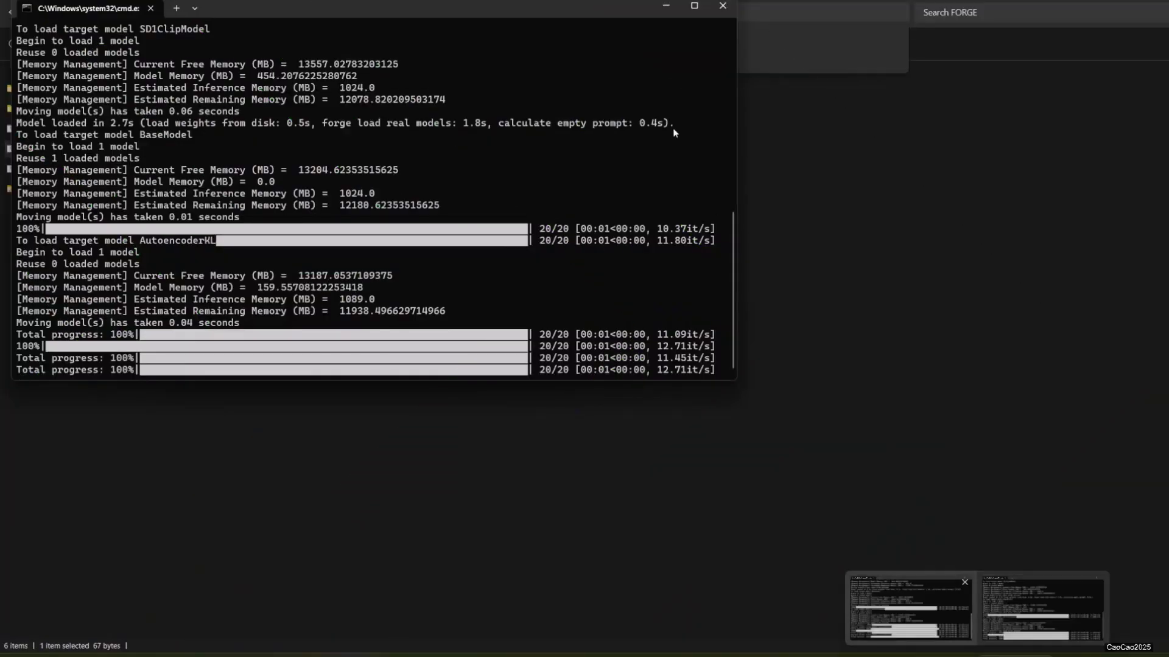
Open webui-user.bat from the FORGE\webui folder in Notepad for editing
{"action": "left_click", "coordinate": [723, 6]}
{"action": "double_click", "coordinate": [27, 109]}
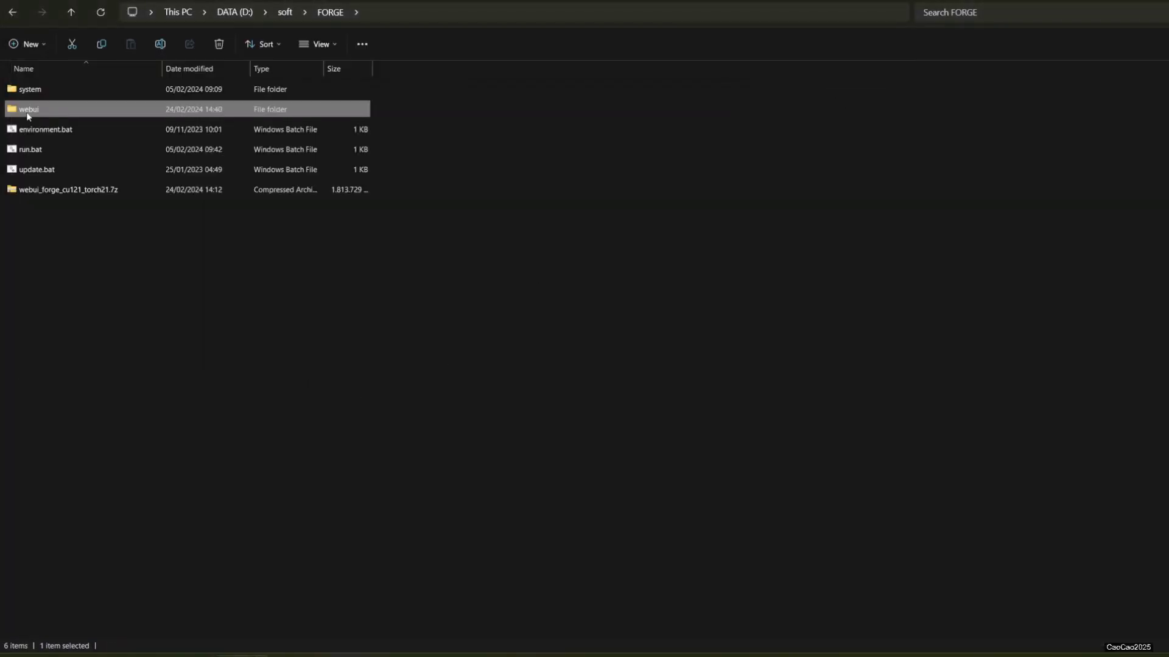
{"action": "scroll", "coordinate": [161, 494], "scroll_direction": "down", "scroll_amount": 8}
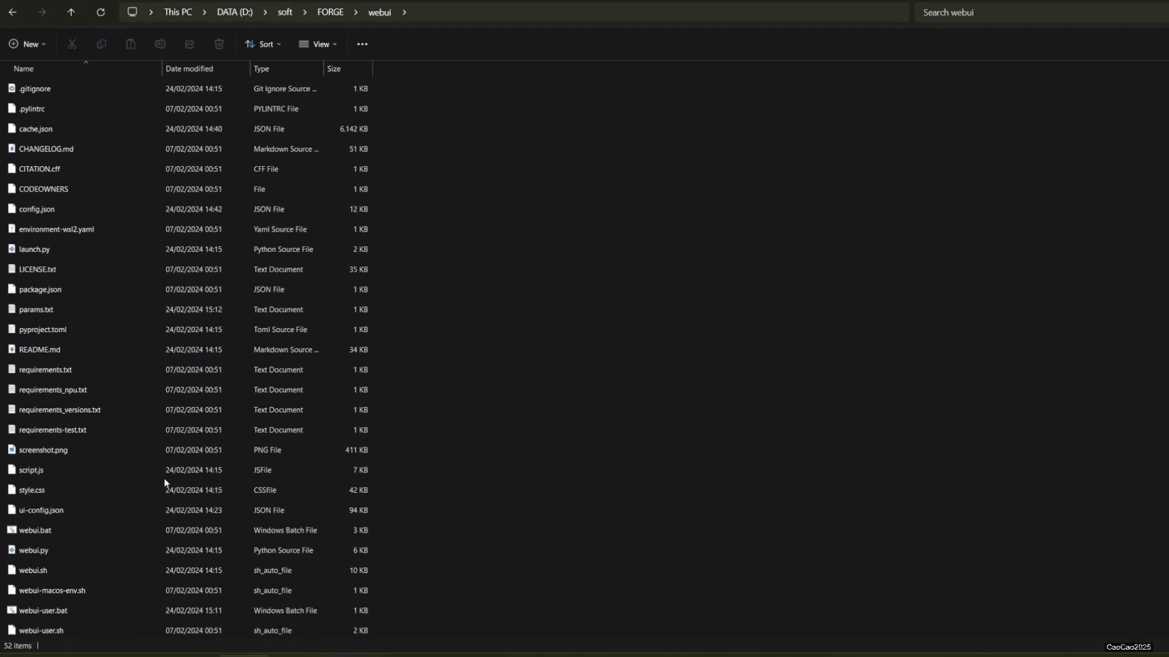
{"action": "left_click", "coordinate": [91, 530]}
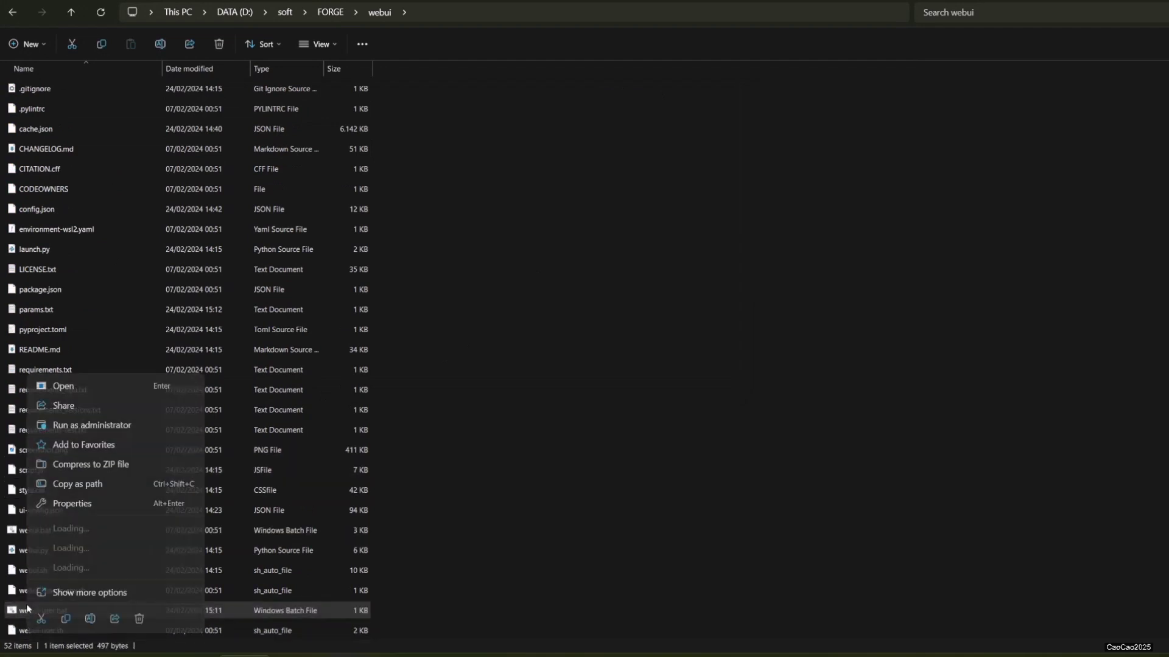
{"action": "right_click", "coordinate": [27, 609]}
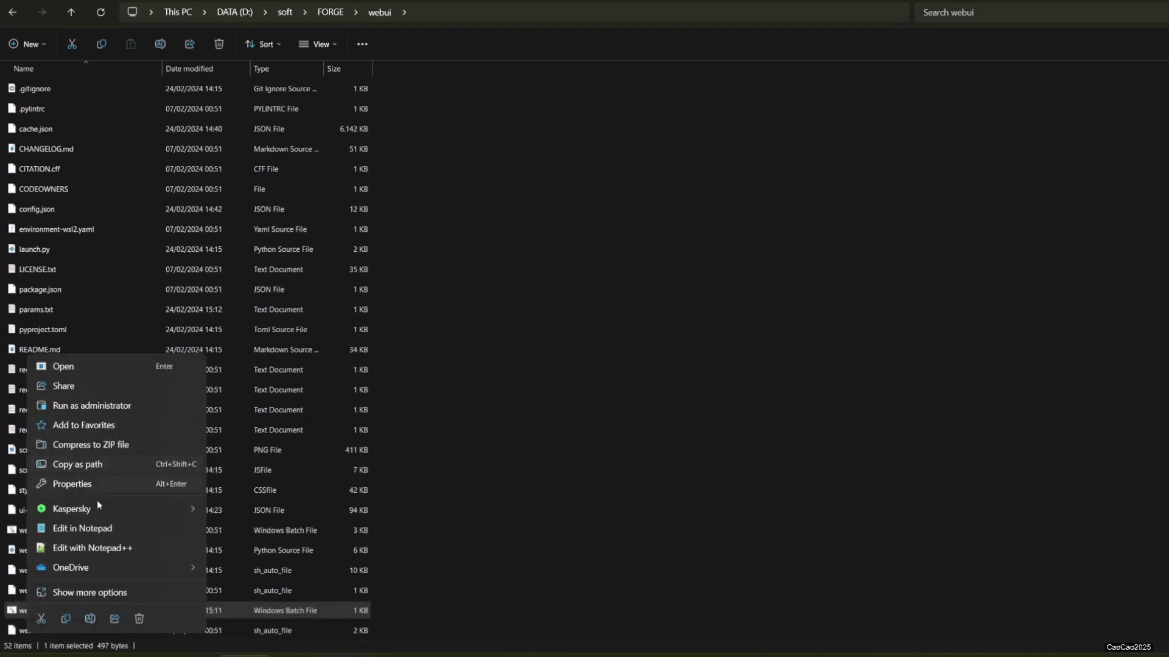
{"action": "left_click", "coordinate": [95, 529]}
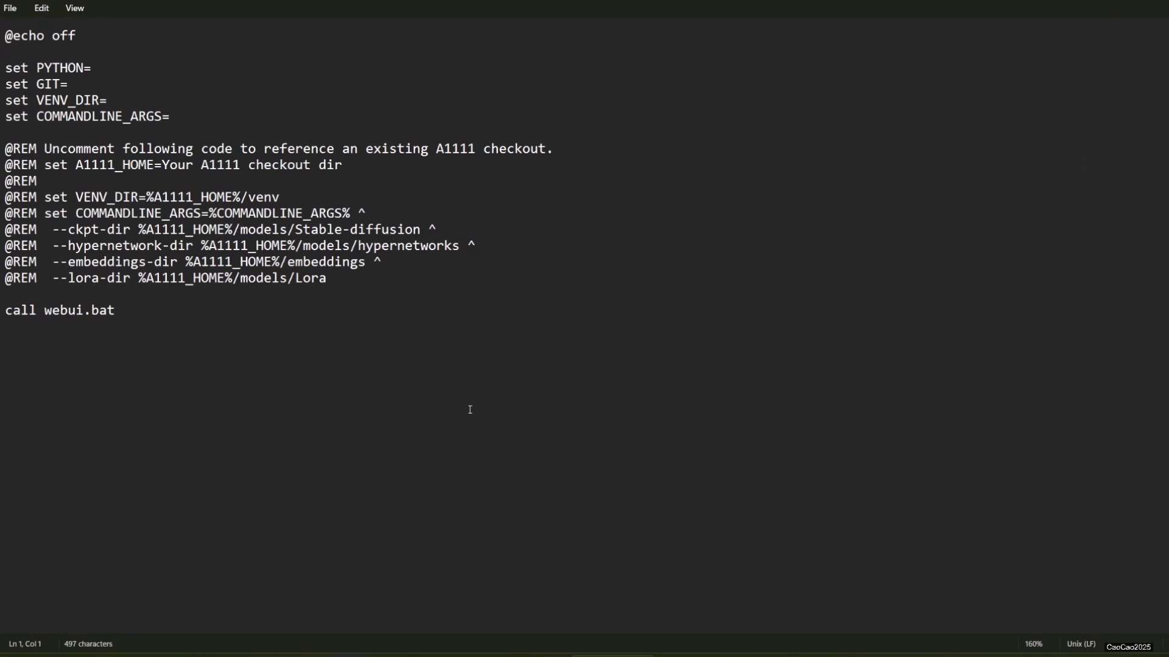
Append --forge-ref-a1111-home "D:\soft\Stable Diffusion 3\webui" to the COMMANDLINE_ARGS line
{"action": "key", "text": "ctrl+a"}
{"action": "left_click_drag", "start_coordinate": [6, 117], "coordinate": [164, 125]}
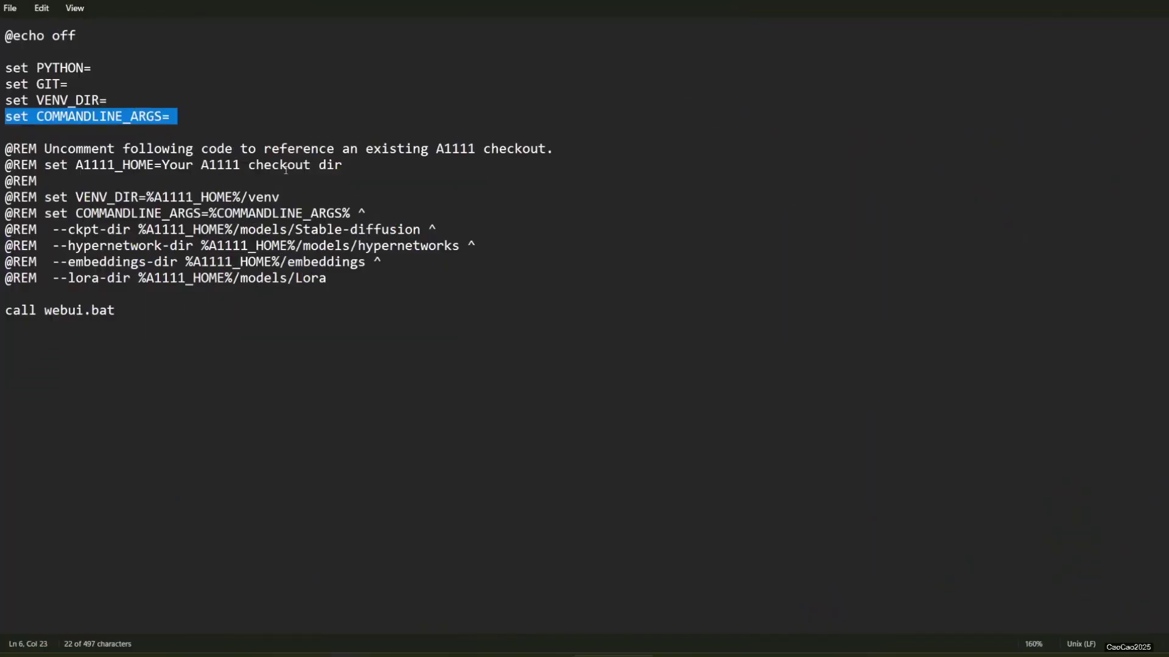
{"action": "left_click", "coordinate": [285, 165]}
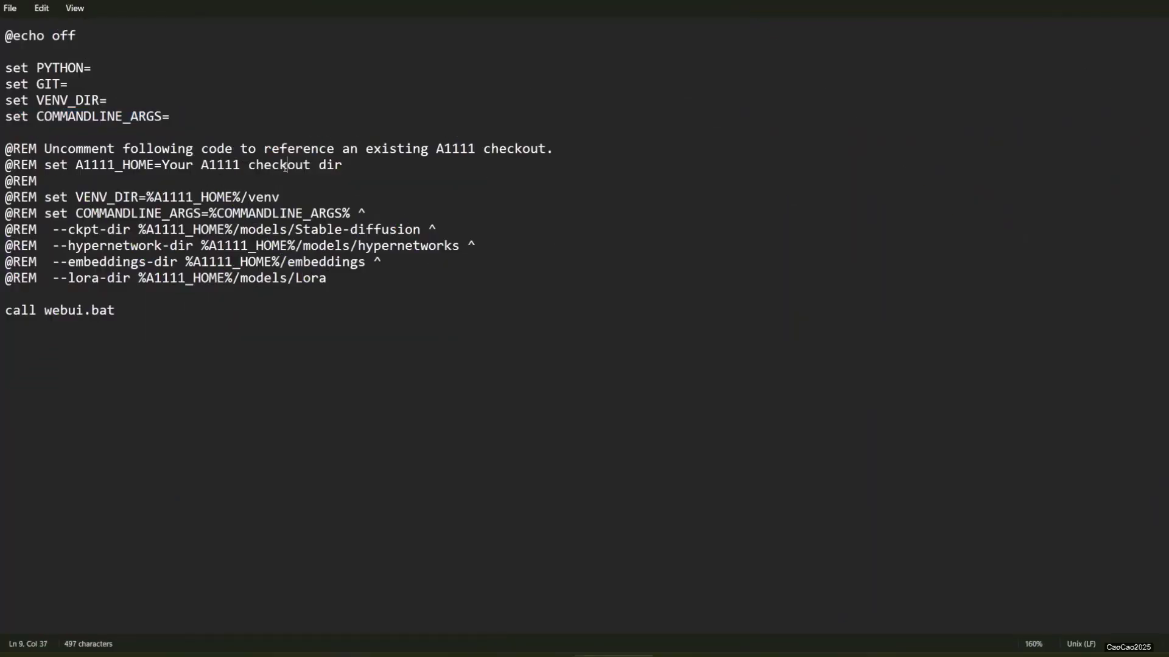
{"action": "left_click", "coordinate": [223, 124]}
{"action": "type", "text": "--forge-ref-a1111-home \"D:\\soft\\Stable Diffusion 3\\webui\""}
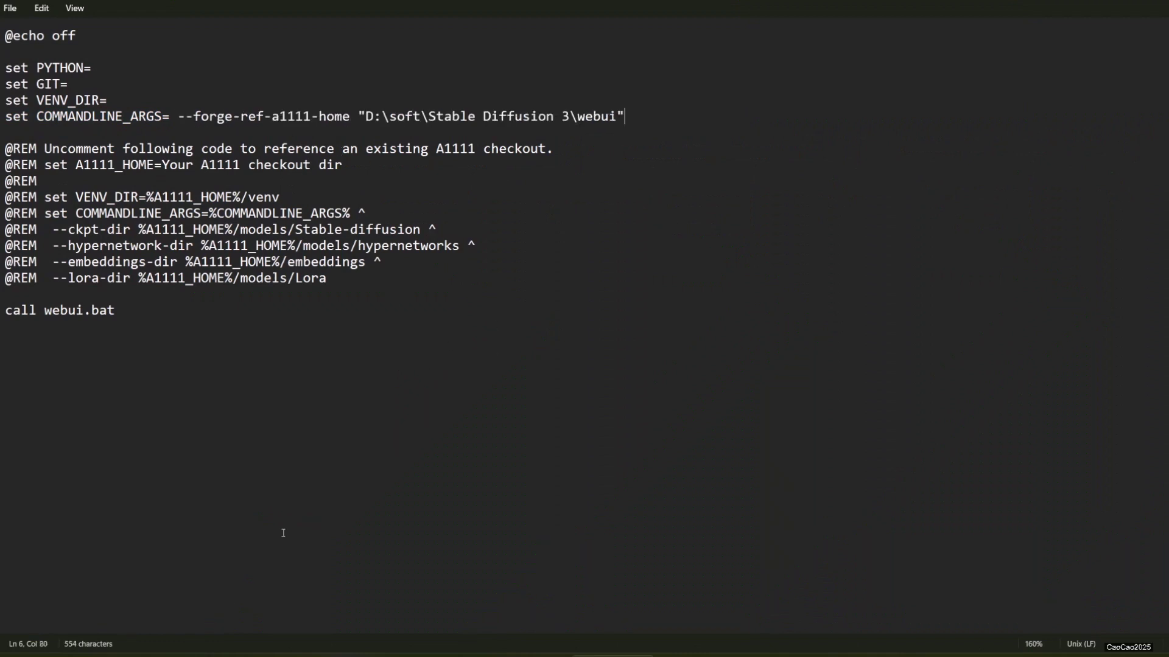
{"action": "key", "text": "alt+Tab"}
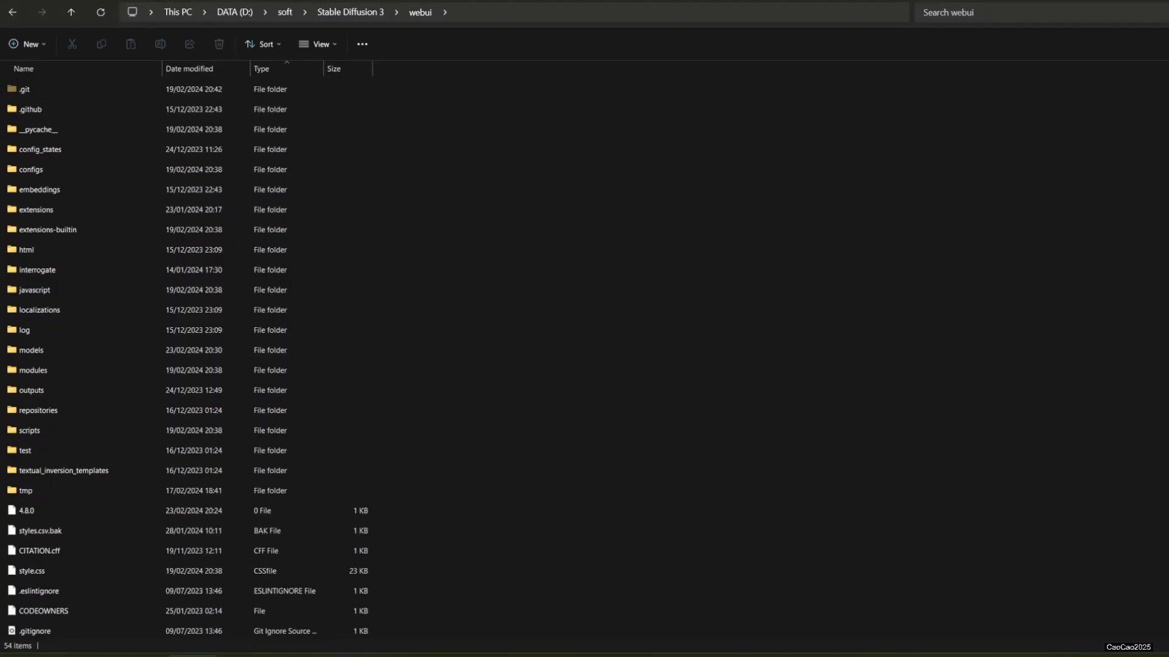
Open the models folder inside D:\soft\Stable Diffusion 3\webui
{"action": "left_click", "coordinate": [351, 17]}
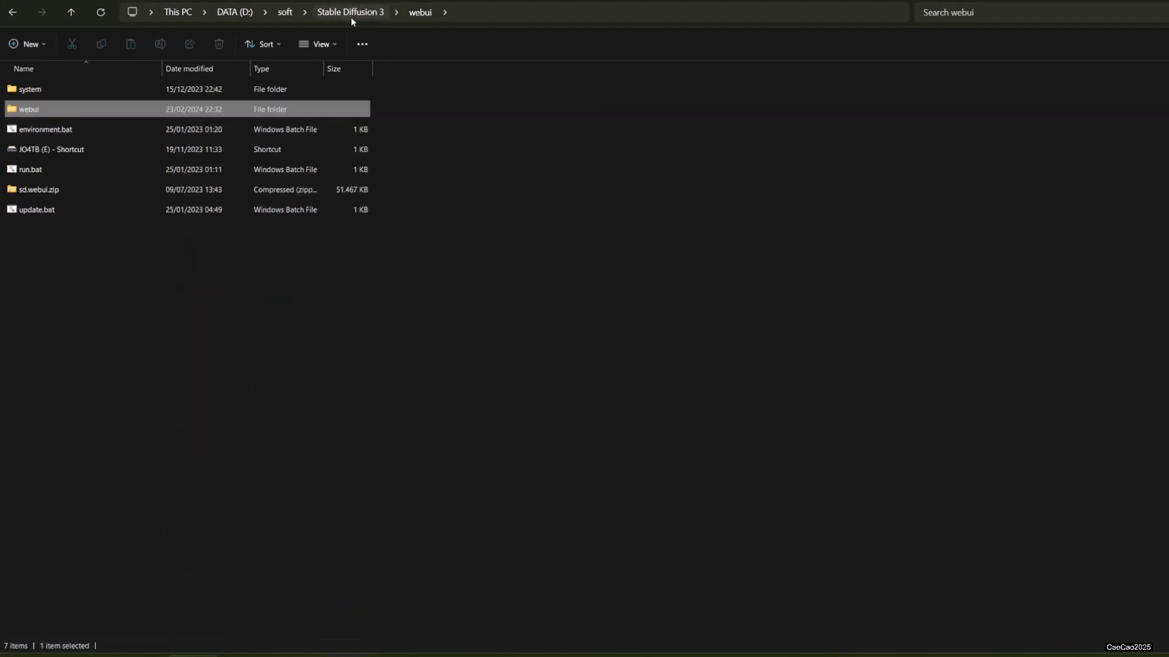
{"action": "double_click", "coordinate": [19, 110]}
{"action": "scroll", "coordinate": [319, 231], "scroll_direction": "down", "scroll_amount": 5}
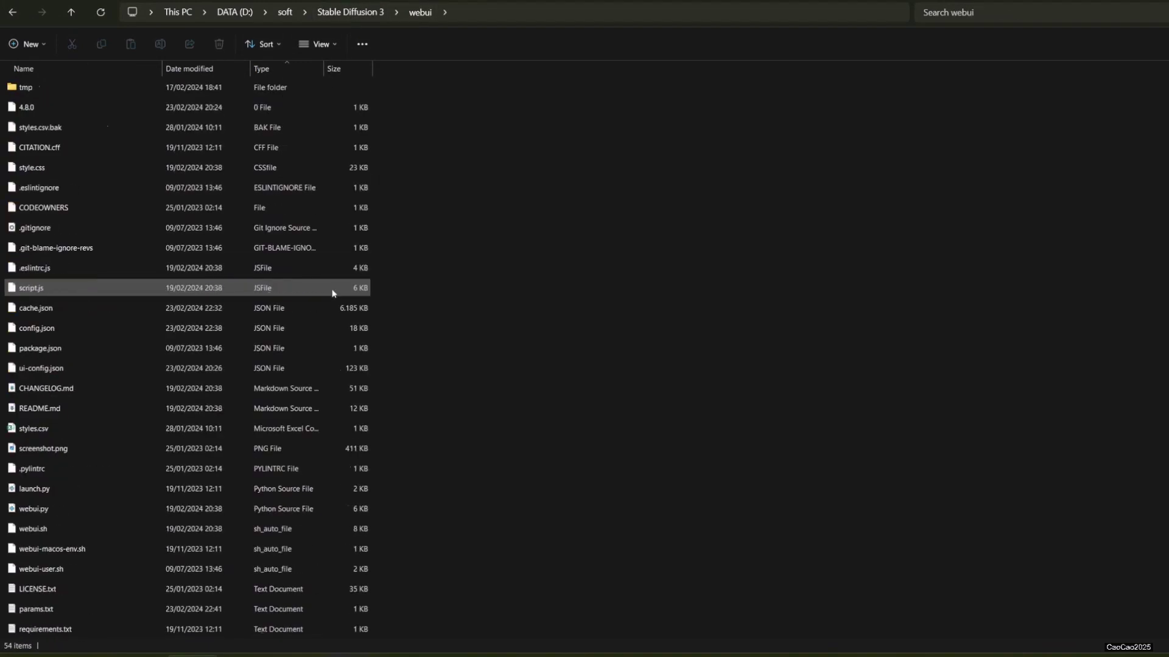
{"action": "scroll", "coordinate": [219, 268], "scroll_direction": "up", "scroll_amount": 5}
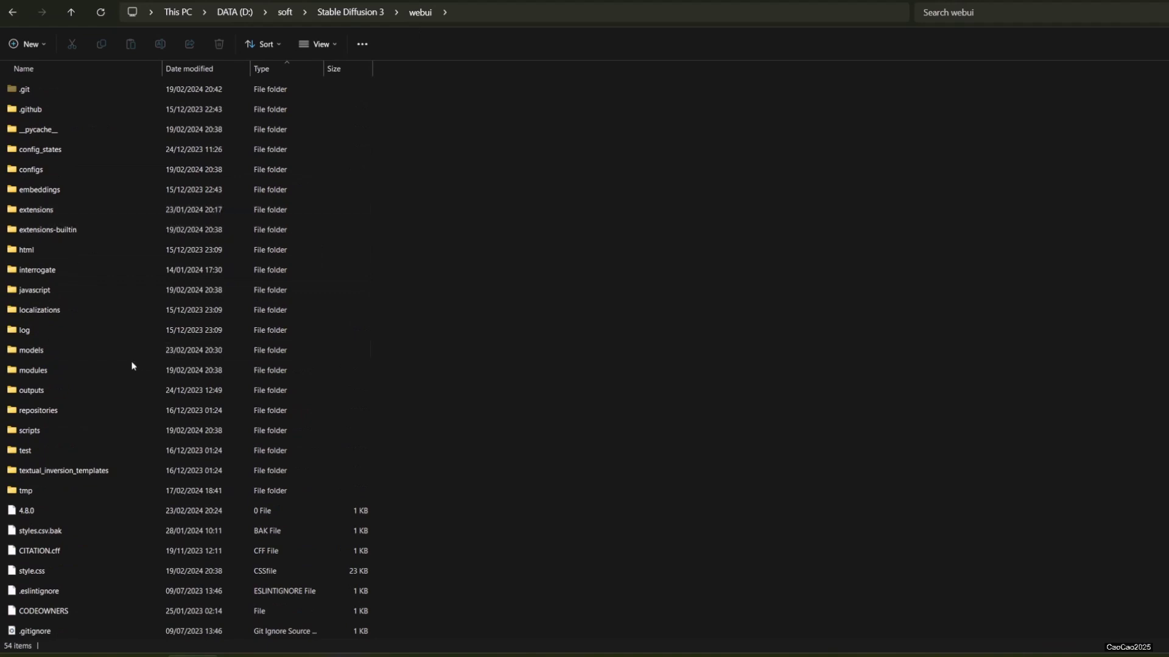
{"action": "double_click", "coordinate": [94, 349]}
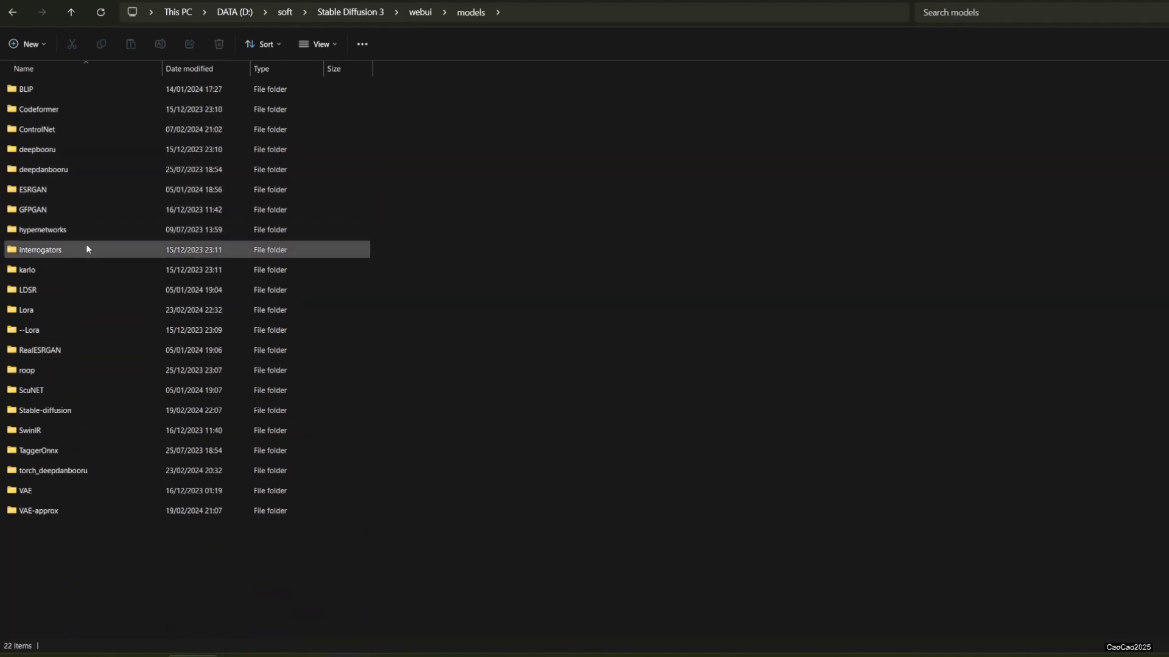
Look through the model subfolders and Stable-diffusion checkpoints, then return to the webui folder
{"action": "left_click", "coordinate": [92, 109]}
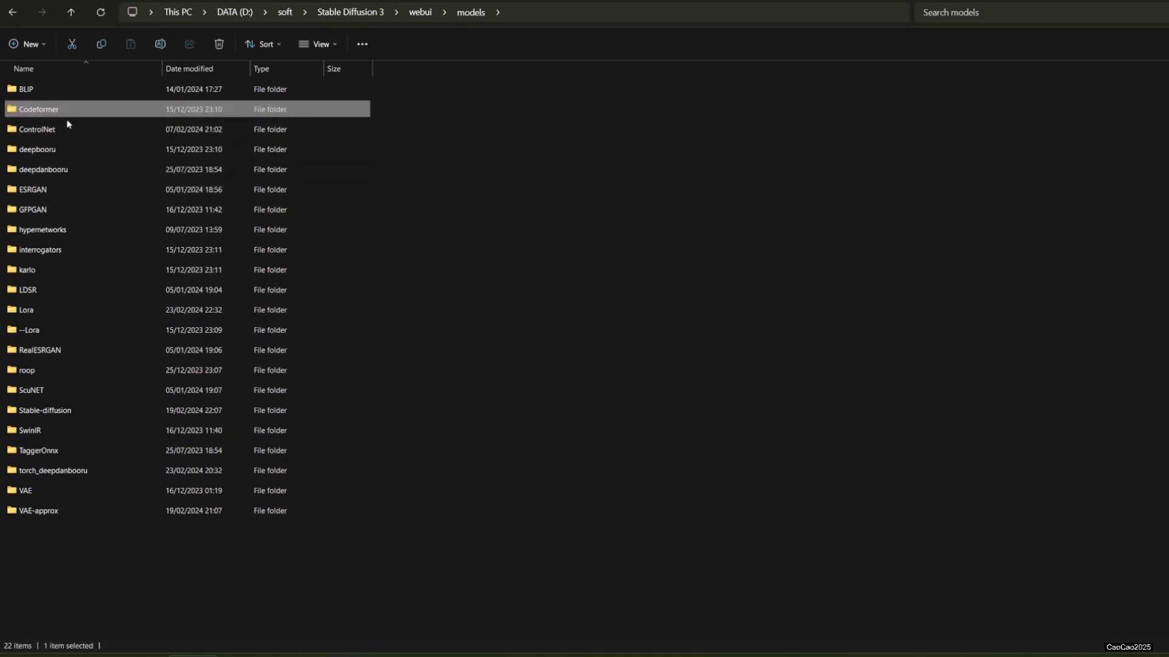
{"action": "key", "text": "Down"}
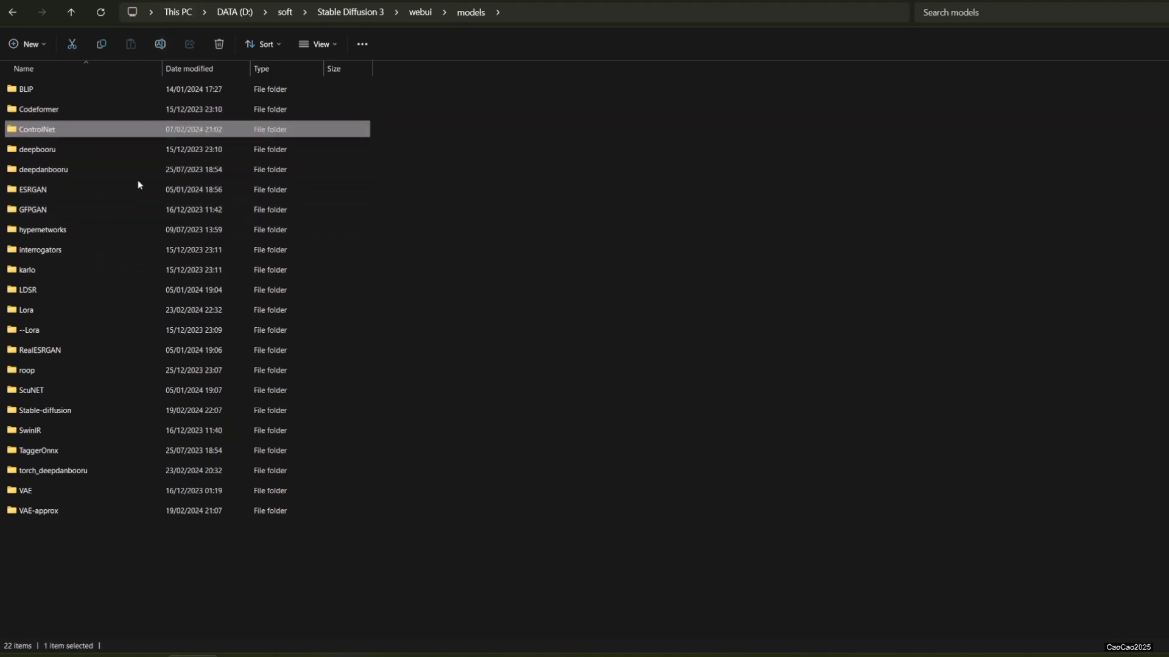
{"action": "double_click", "coordinate": [94, 410]}
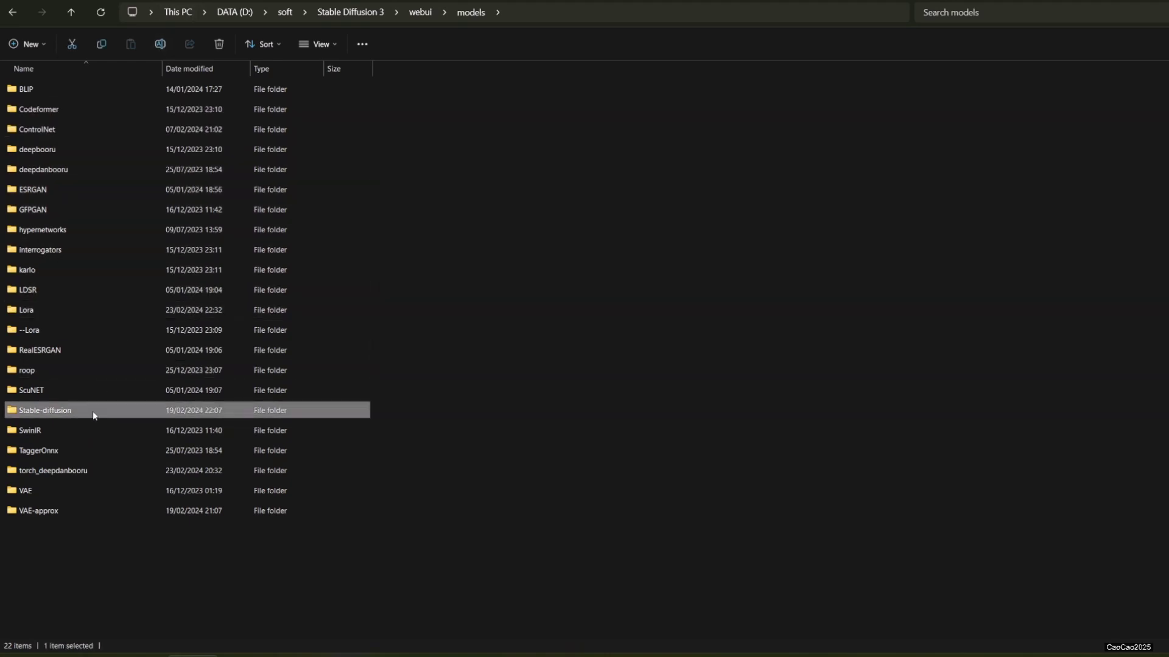
{"action": "left_click", "coordinate": [419, 13]}
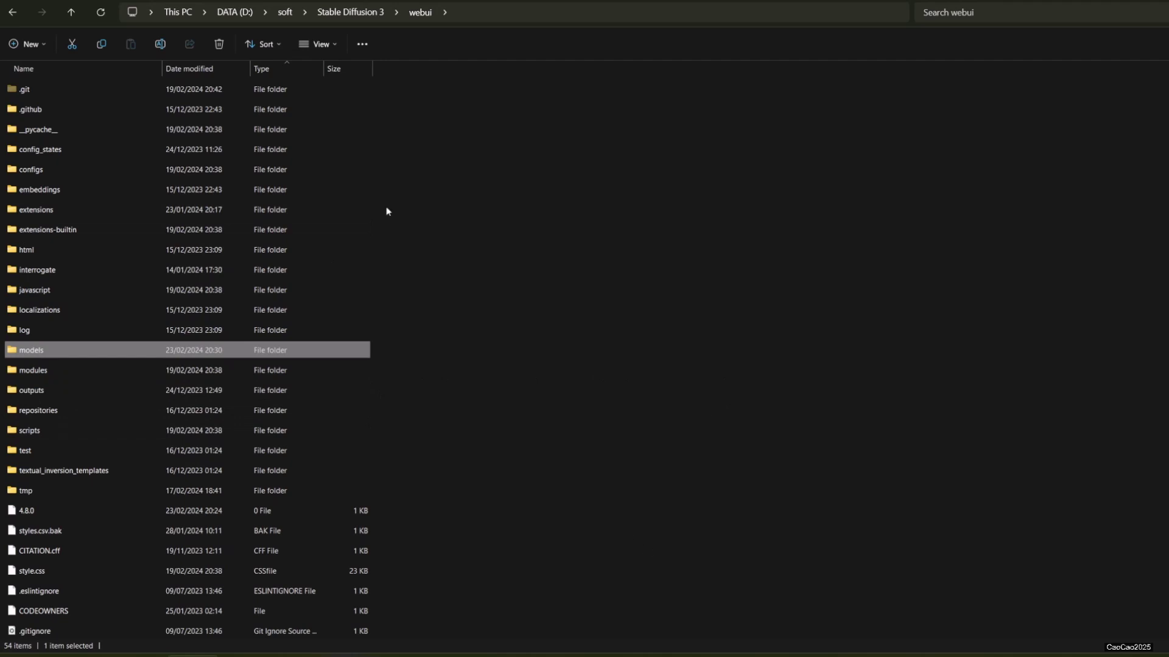
{"action": "left_click", "coordinate": [490, 11]}
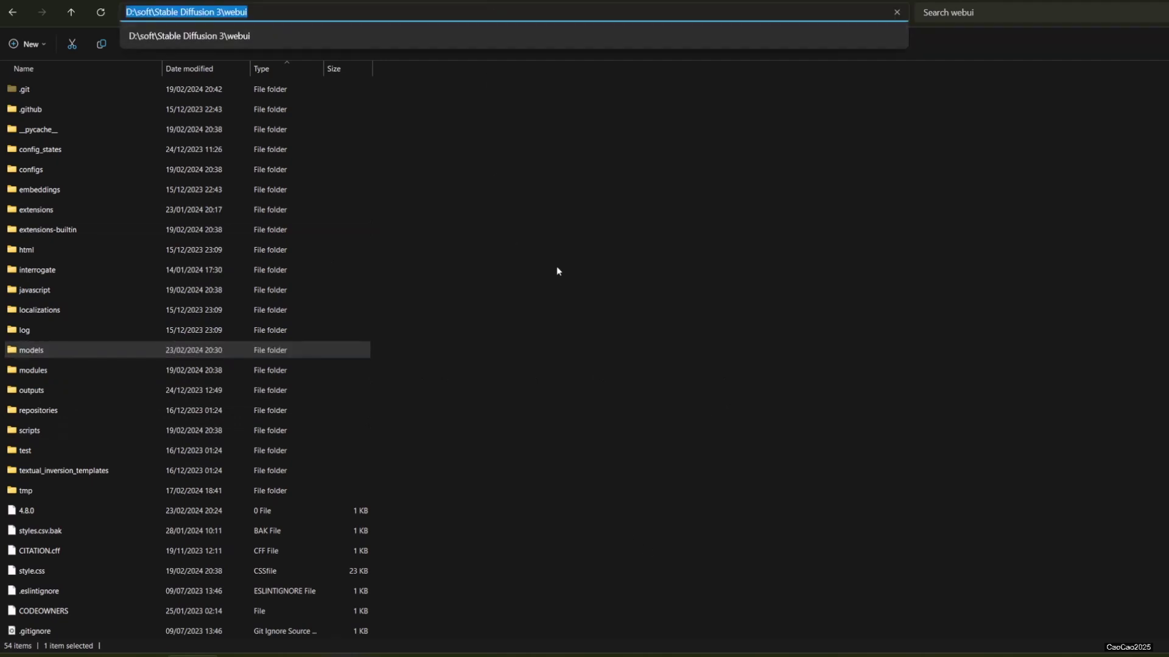
{"action": "left_click", "coordinate": [652, 319]}
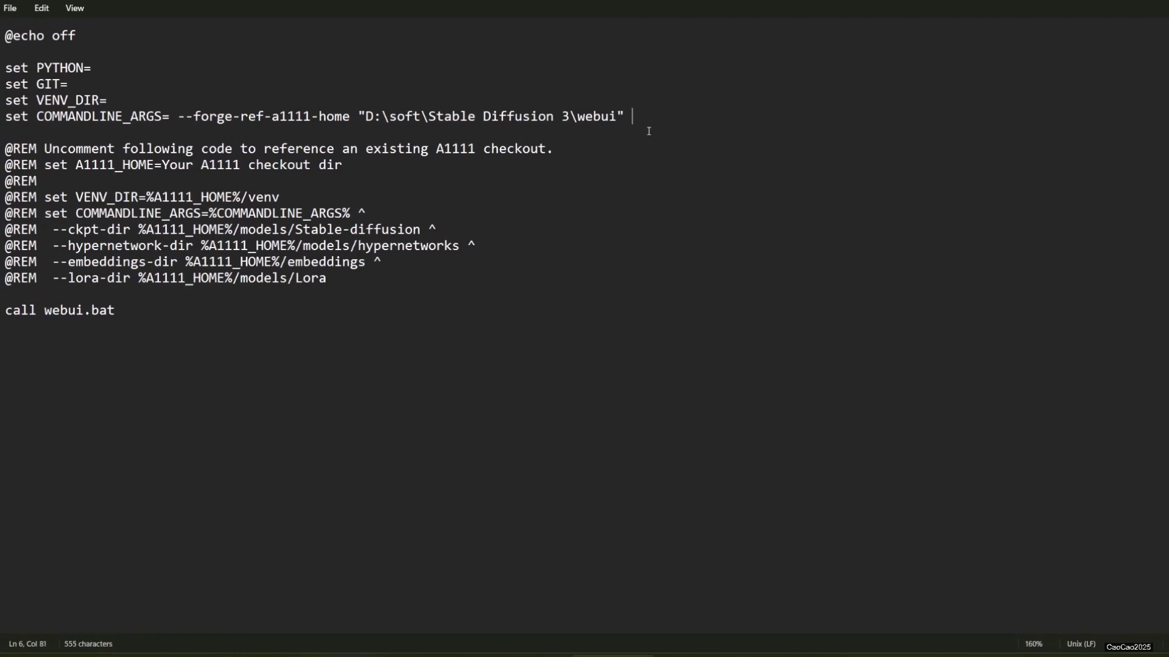
Paste the GFPGAN, Codeformer, ESRGAN, RealESRGAN, ScuNET, SwinIR and LDSR model-path arguments onto line 6
{"action": "type", "text": "--gfpgan-models-path \"D:\\soft\\Stable Diffusion 3\\webui\\models\\GFPGAN\" --codeformer-models-path \"D:\\soft\\Stable Diffusion 3\\webui\\models\\Codeformer\" --esrgan-models-path \"D:\\soft\\Stable Diffusion 3\\webui\\models\\ESRGAN\" --realesrgan-models-path \"D:\\soft\\Stable Diffusion 3\\webui\\models\\RealESRGAN\" --scunet-models-path \"D:\\soft\\Stable Diffusion 3\\webui\\models\\ScuNET\" --swinir-models-path \"D:\\soft\\Stable Diffusion 3\\webui\\models\\SwinIR\" --ldsr-models-path \"D:\\soft\\Stable Diffusion 3\\webui\\models\\LDSR\""}
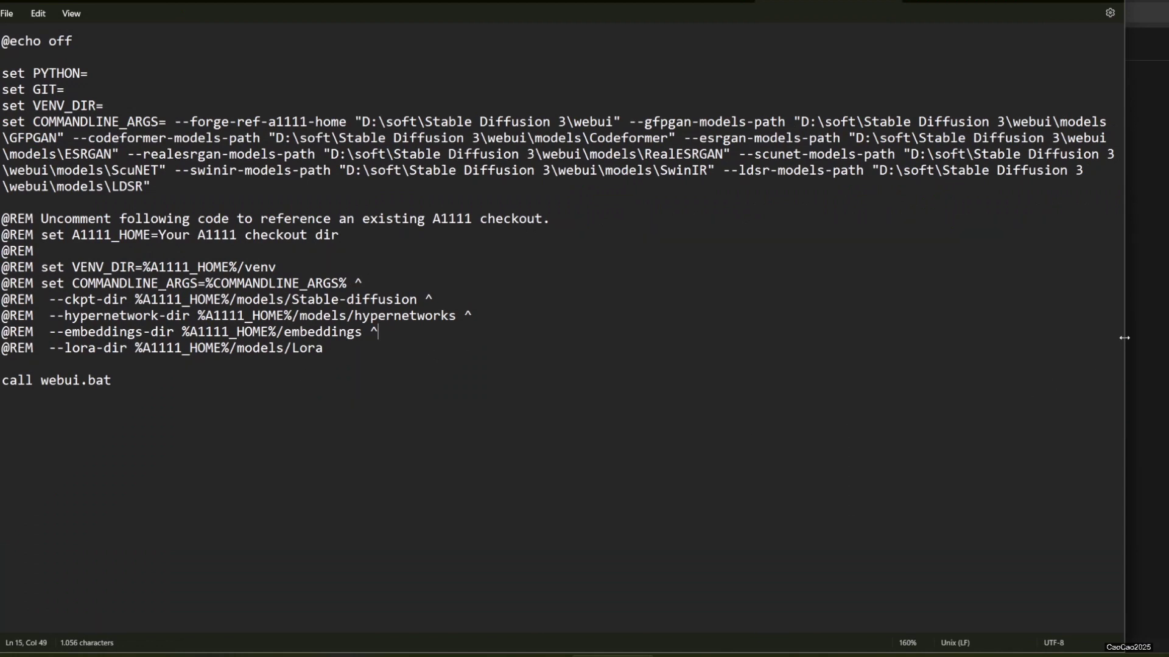
{"action": "left_click_drag", "start_coordinate": [1125, 342], "coordinate": [1110, 342]}
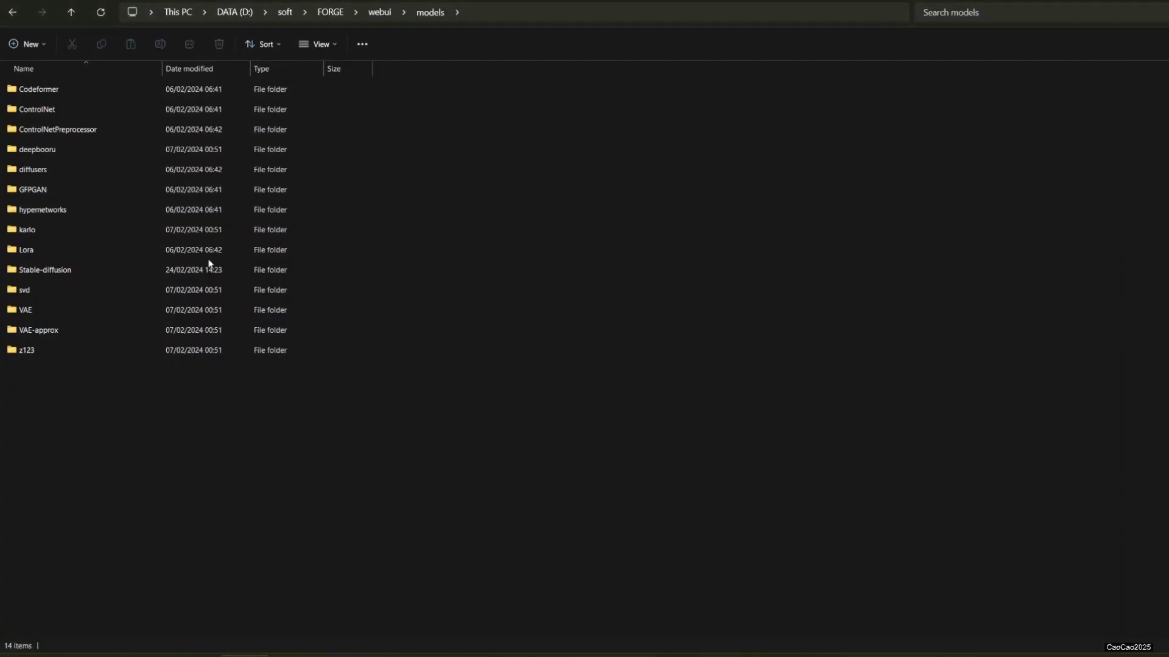
Navigate from the models folder up through webui back to the FORGE folder
{"action": "left_click", "coordinate": [370, 18]}
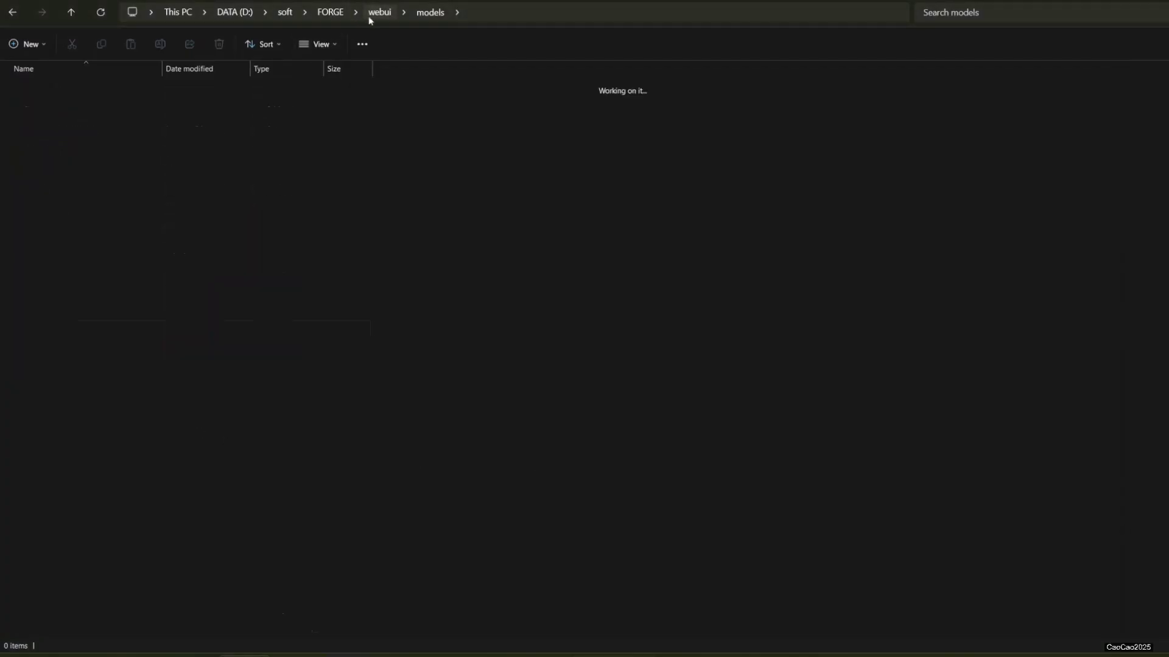
{"action": "scroll", "coordinate": [84, 483], "scroll_direction": "down", "scroll_amount": 6}
{"action": "scroll", "coordinate": [93, 469], "scroll_direction": "up", "scroll_amount": 4}
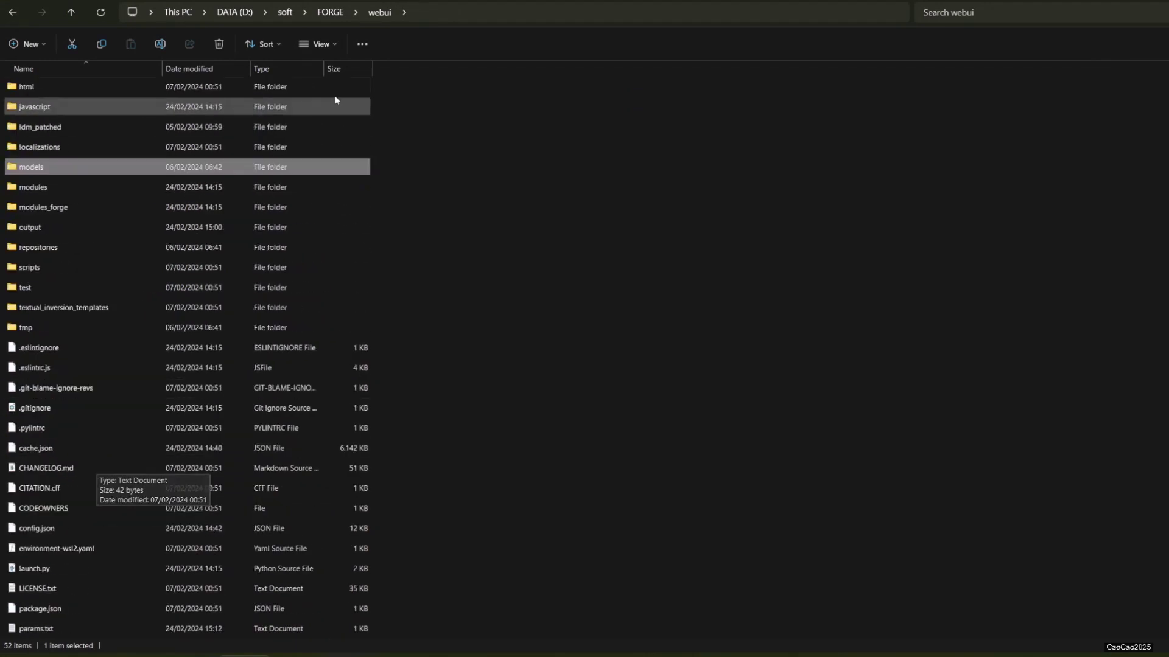
{"action": "left_click", "coordinate": [334, 14]}
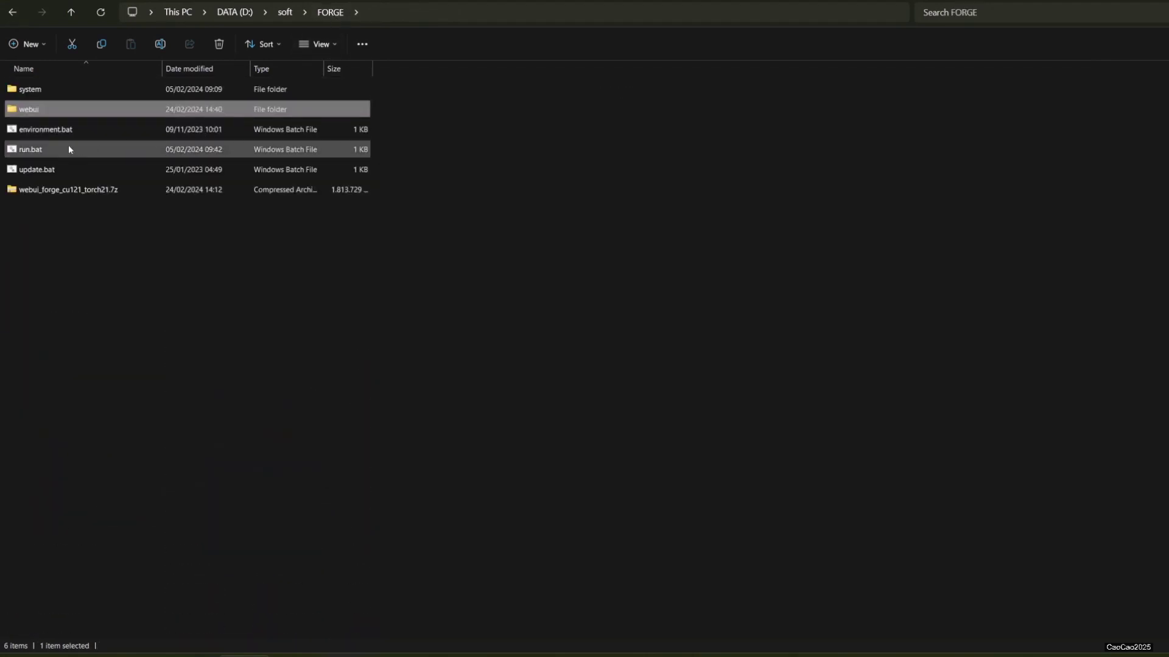
Relaunch Forge from run.bat and check the shared checkpoints and network lists
{"action": "double_click", "coordinate": [68, 149]}
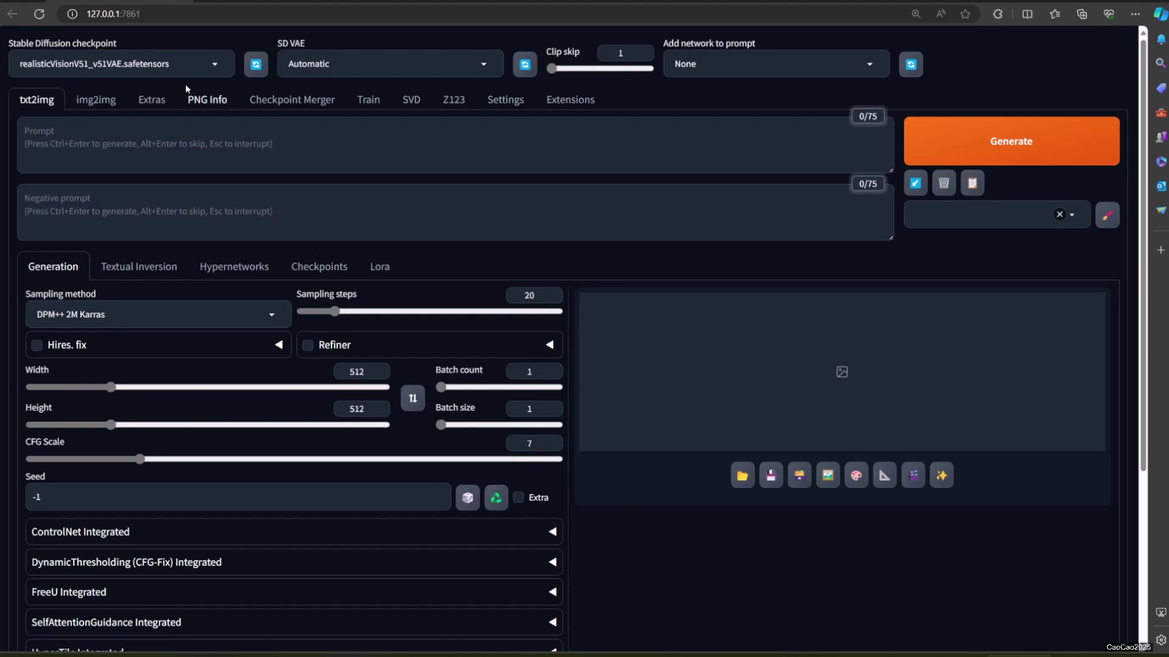
{"action": "left_click", "coordinate": [195, 63]}
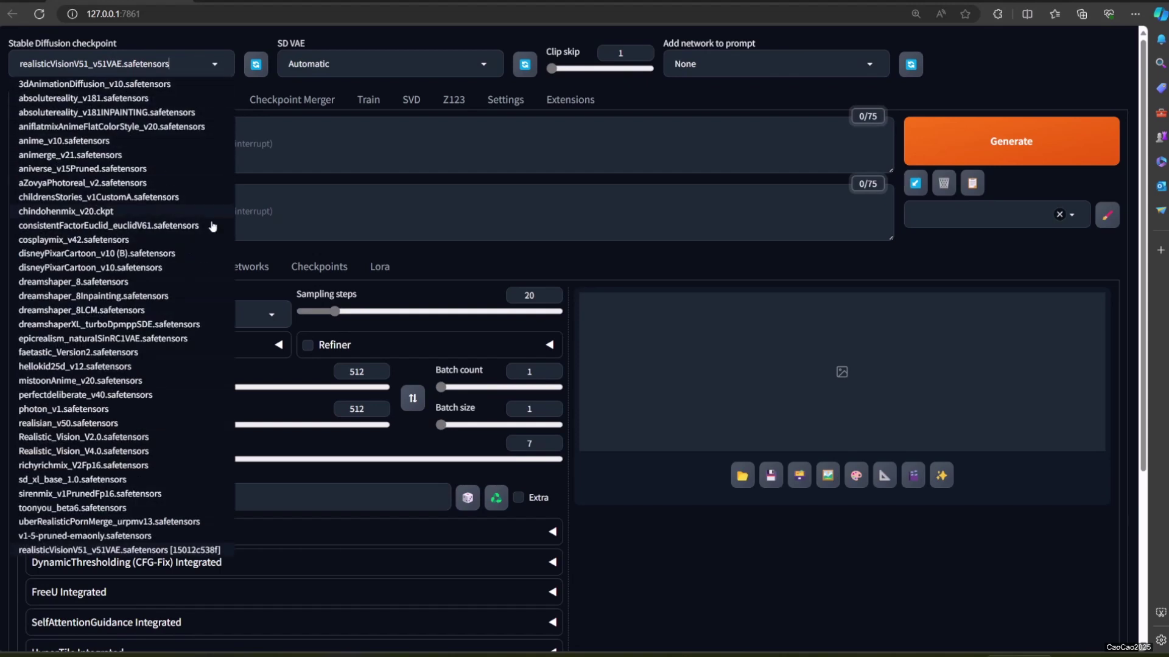
{"action": "left_click", "coordinate": [759, 61]}
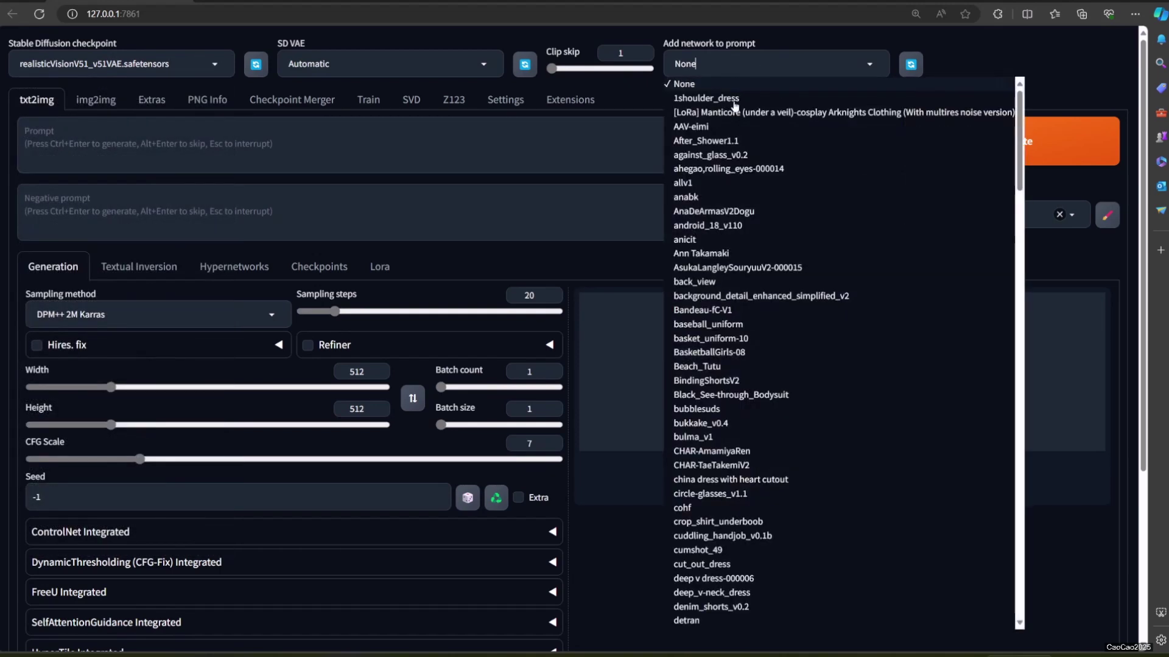
Visit Settings, recheck the network list on txt2img, and open then close the Styles editor
{"action": "left_click", "coordinate": [506, 99]}
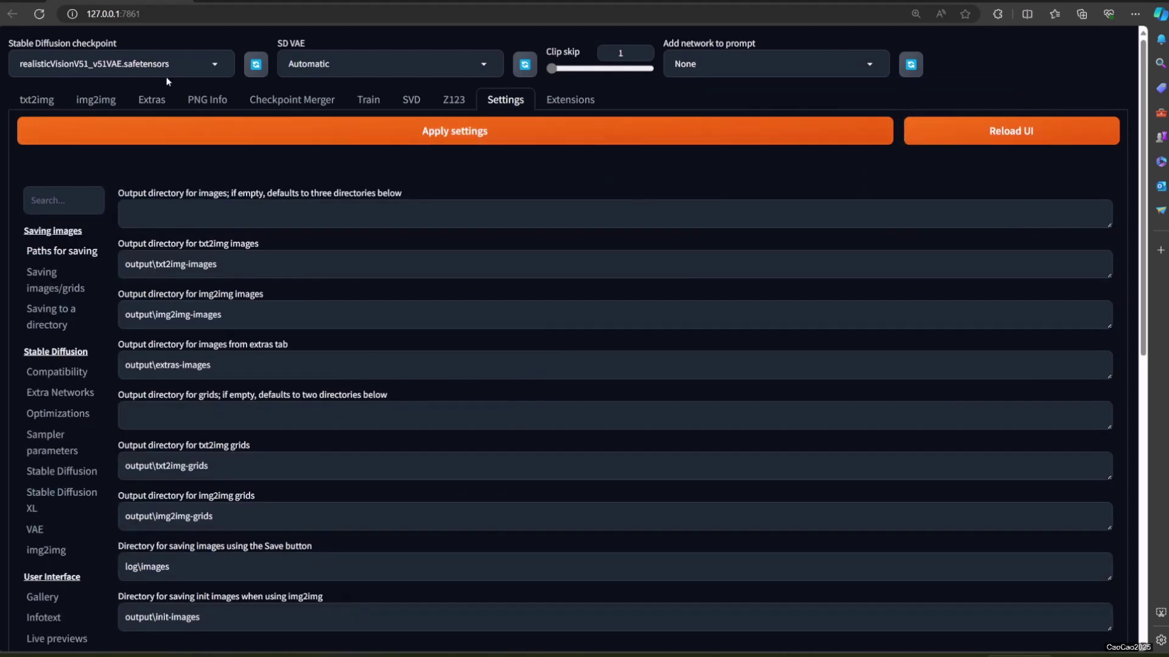
{"action": "left_click", "coordinate": [20, 106]}
{"action": "left_click", "coordinate": [870, 61]}
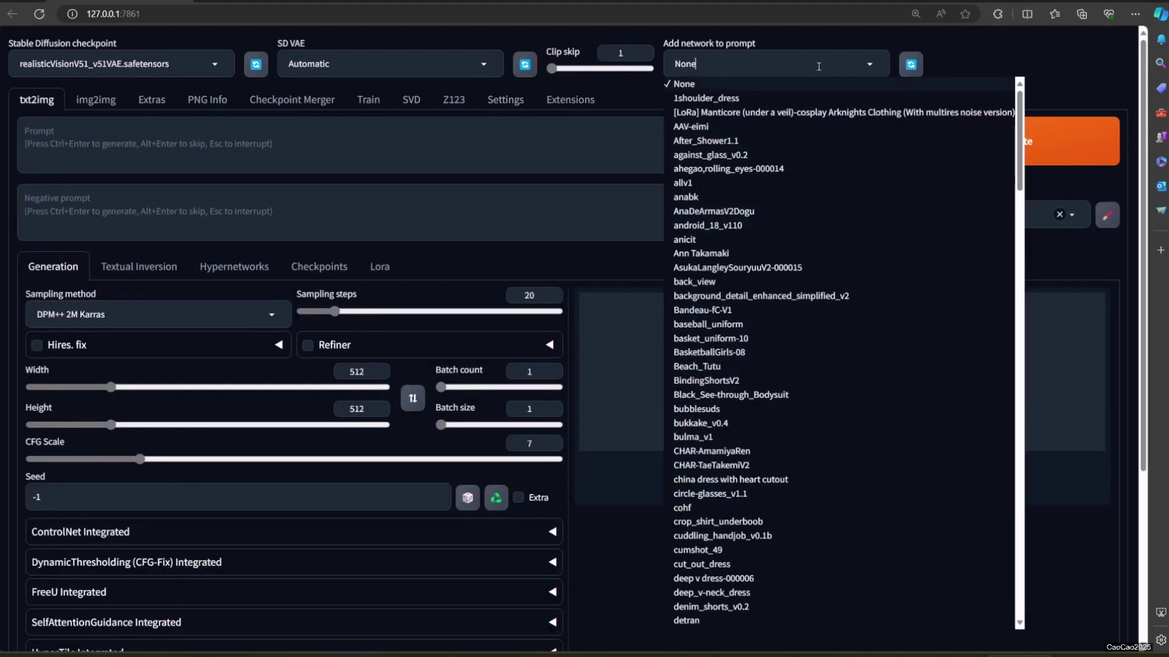
{"action": "left_click", "coordinate": [627, 193]}
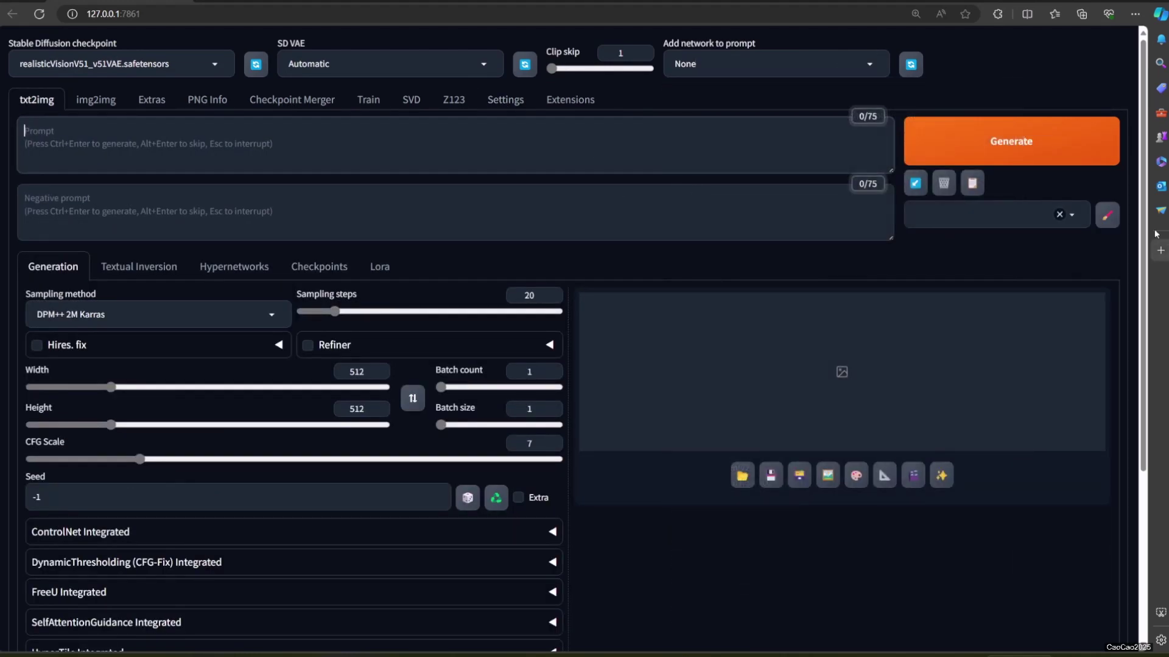
{"action": "left_click", "coordinate": [1107, 214]}
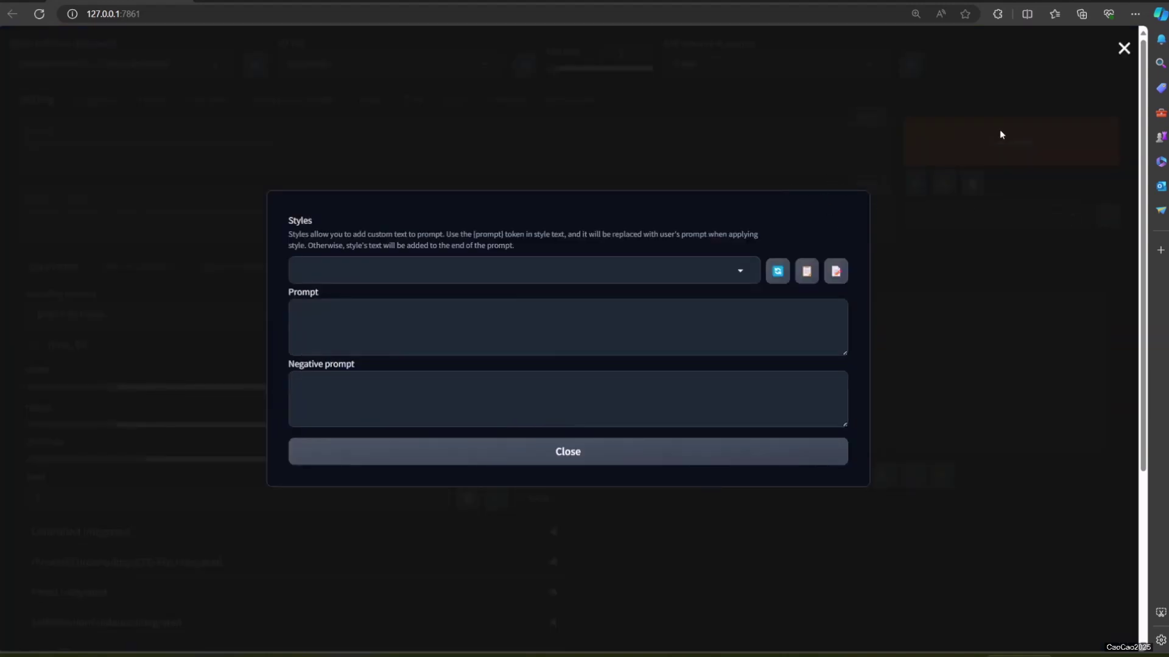
{"action": "left_click", "coordinate": [1123, 49]}
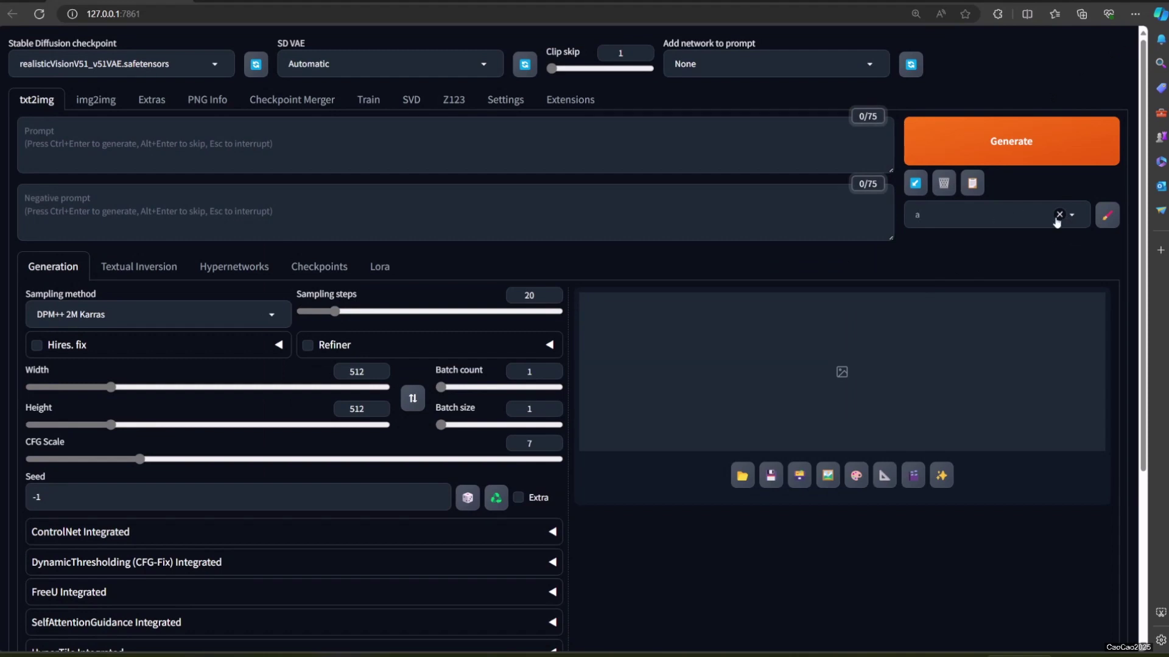
Switch ControlNet Unit 0 from Canny to OpenPose with openpose_full and control_v11p_sd15_openpose
{"action": "scroll", "coordinate": [148, 355], "scroll_direction": "down", "scroll_amount": 4}
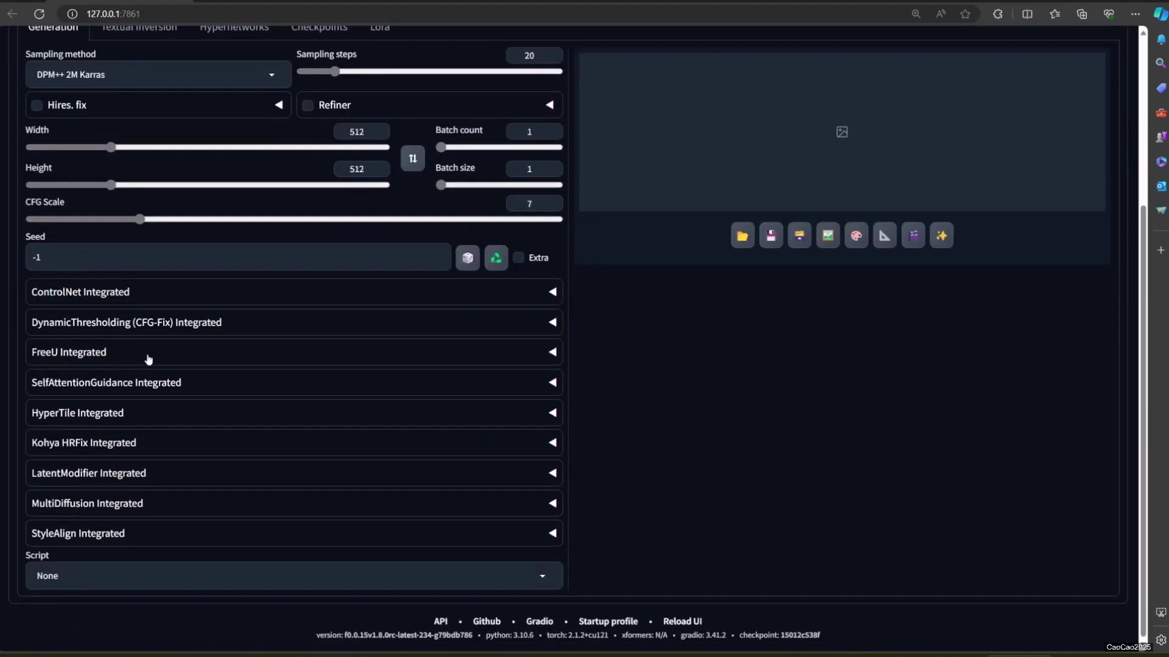
{"action": "left_click", "coordinate": [92, 297]}
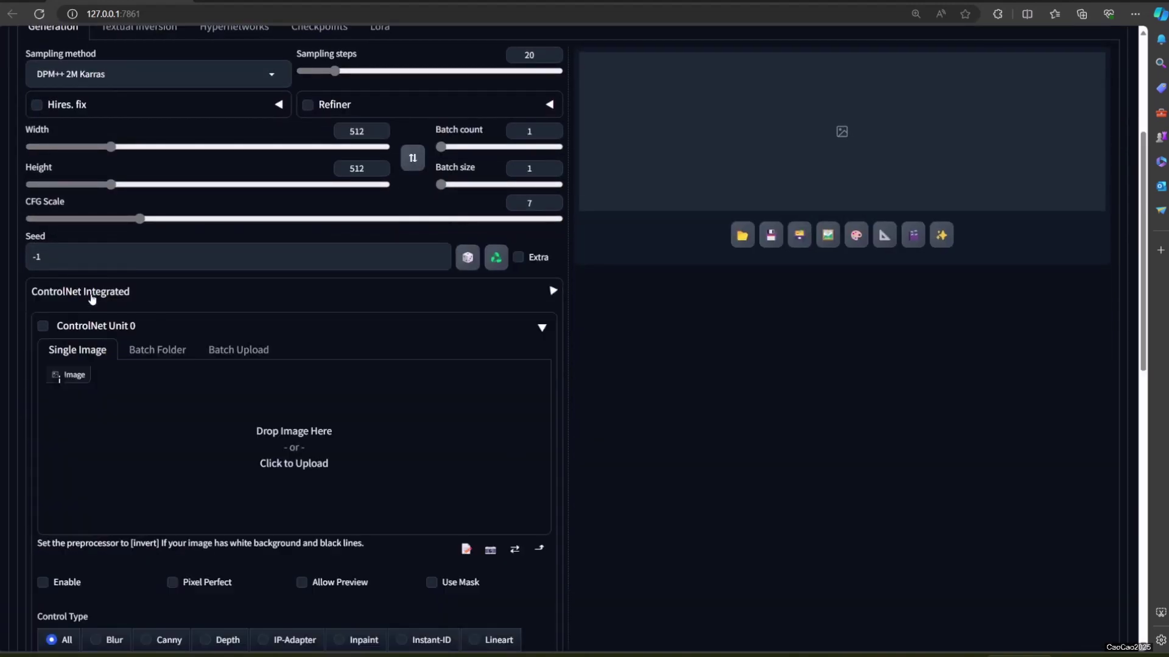
{"action": "scroll", "coordinate": [103, 420], "scroll_direction": "down", "scroll_amount": 3}
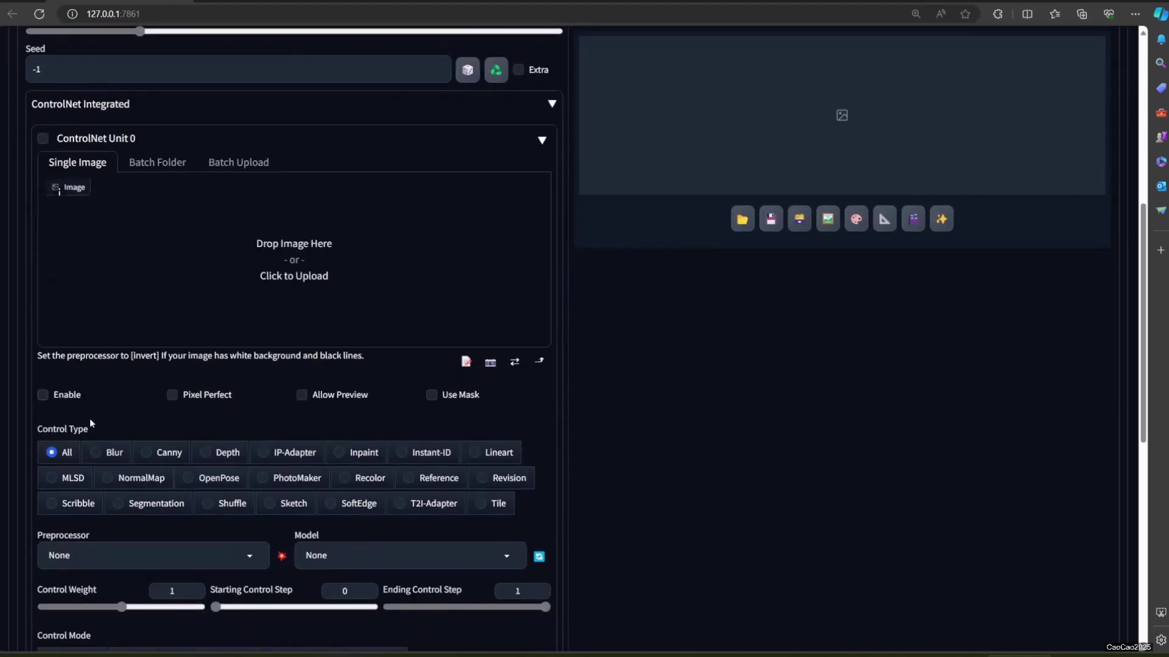
{"action": "left_click", "coordinate": [152, 455]}
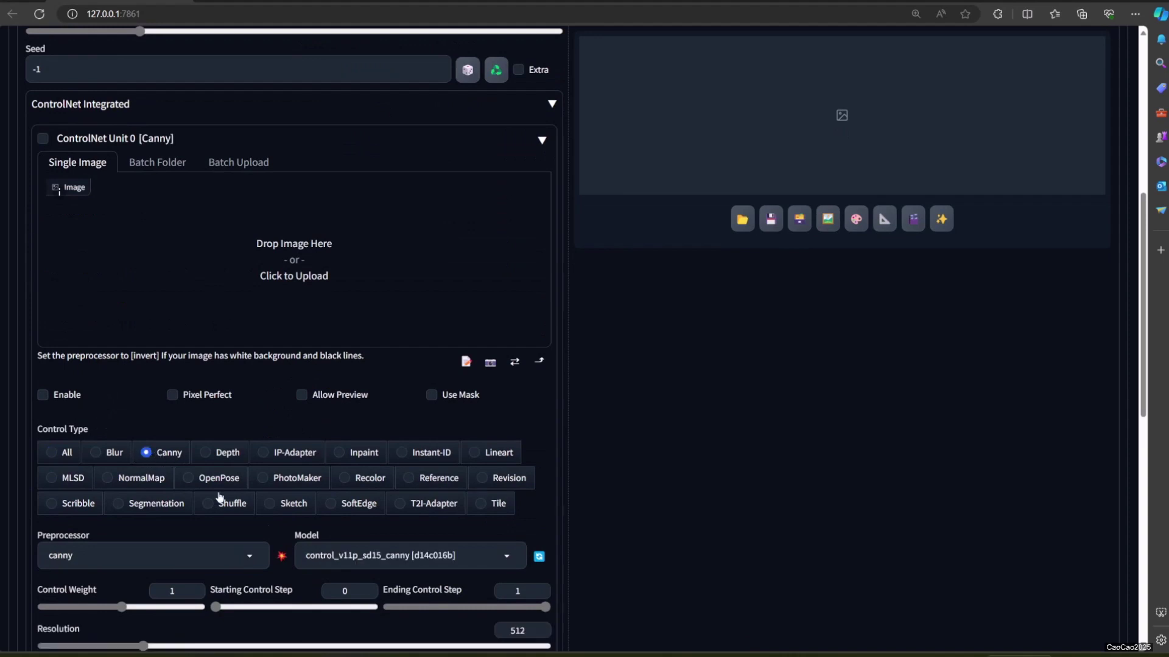
{"action": "left_click", "coordinate": [374, 555]}
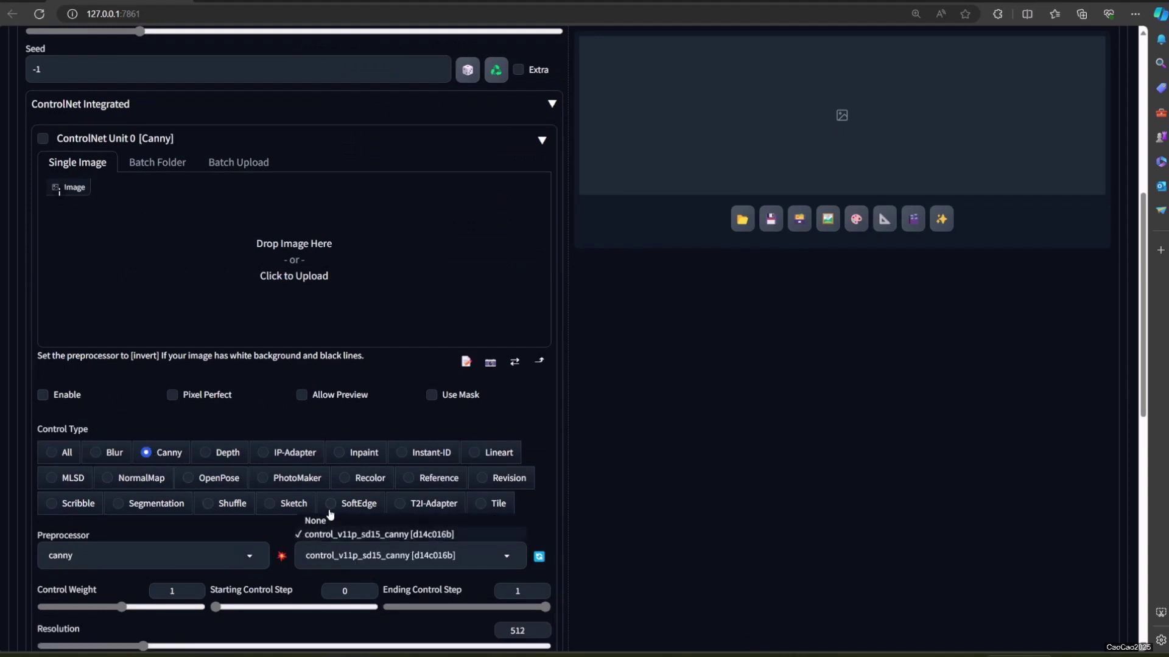
{"action": "left_click", "coordinate": [235, 484]}
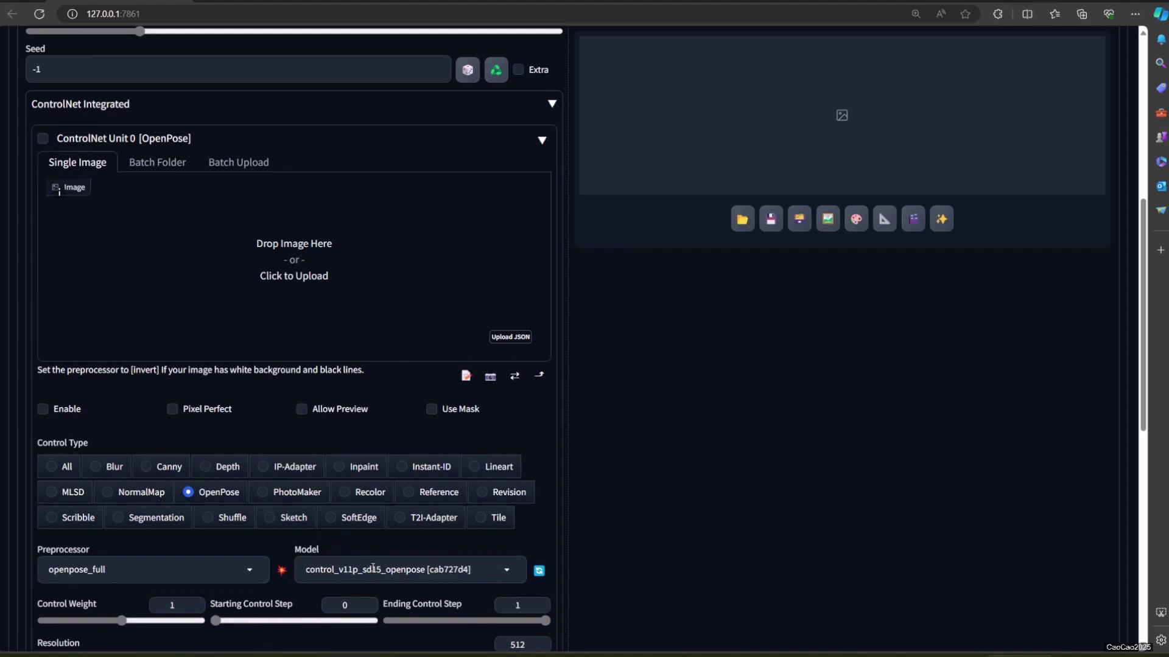
{"action": "left_click", "coordinate": [373, 568]}
{"action": "left_click", "coordinate": [760, 497]}
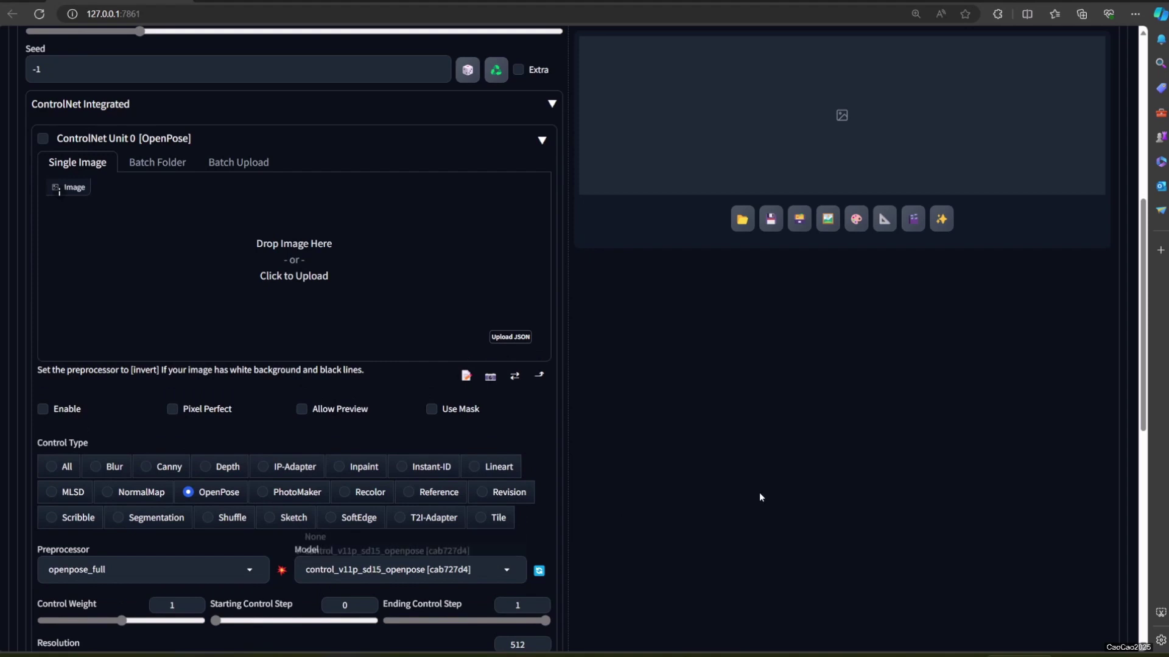
{"action": "scroll", "coordinate": [758, 491], "scroll_direction": "up", "scroll_amount": 7}
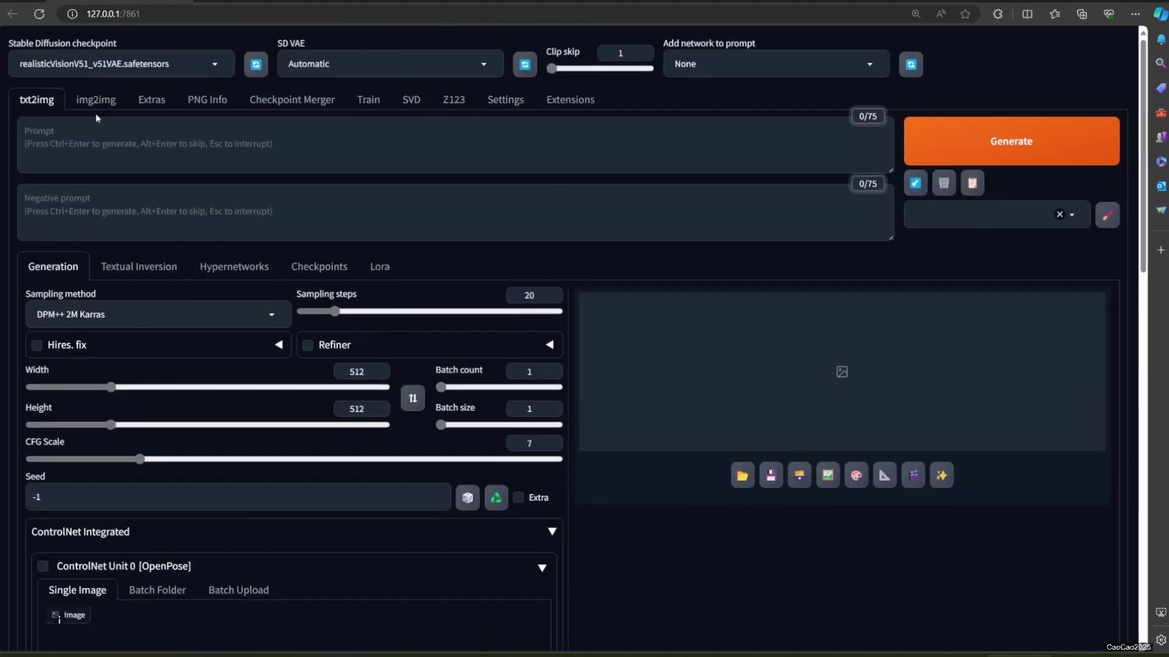
Switch the checkpoint to dreamshaper_8 and generate an image from the prompt 'pretty girl'
{"action": "left_click", "coordinate": [128, 65]}
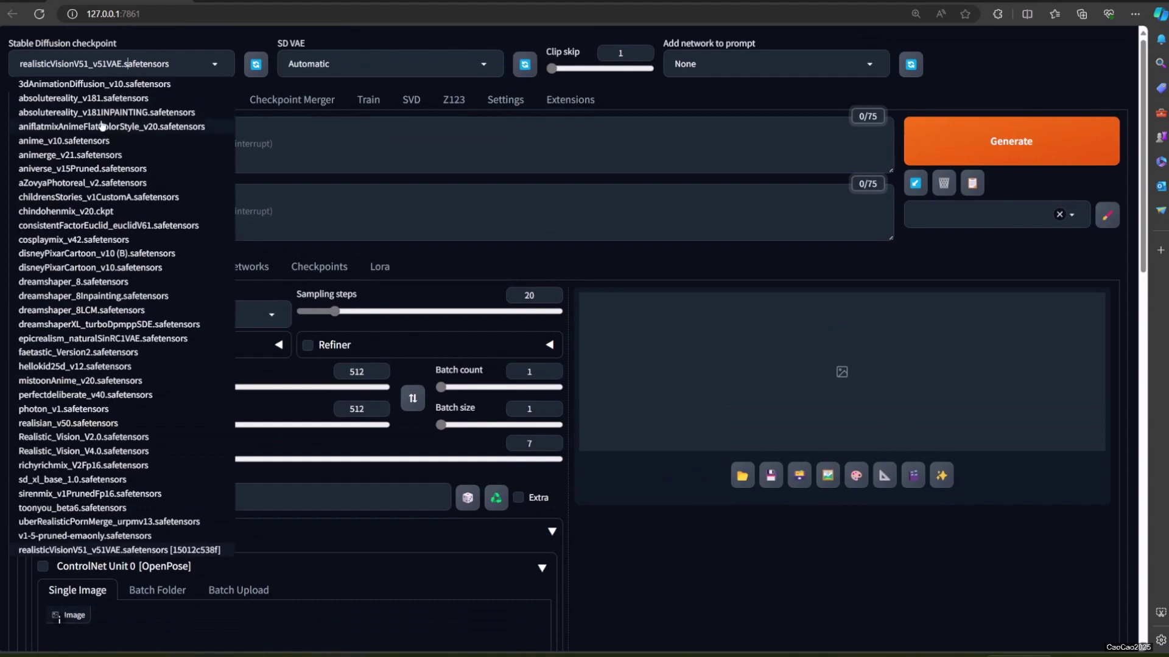
{"action": "left_click", "coordinate": [99, 286]}
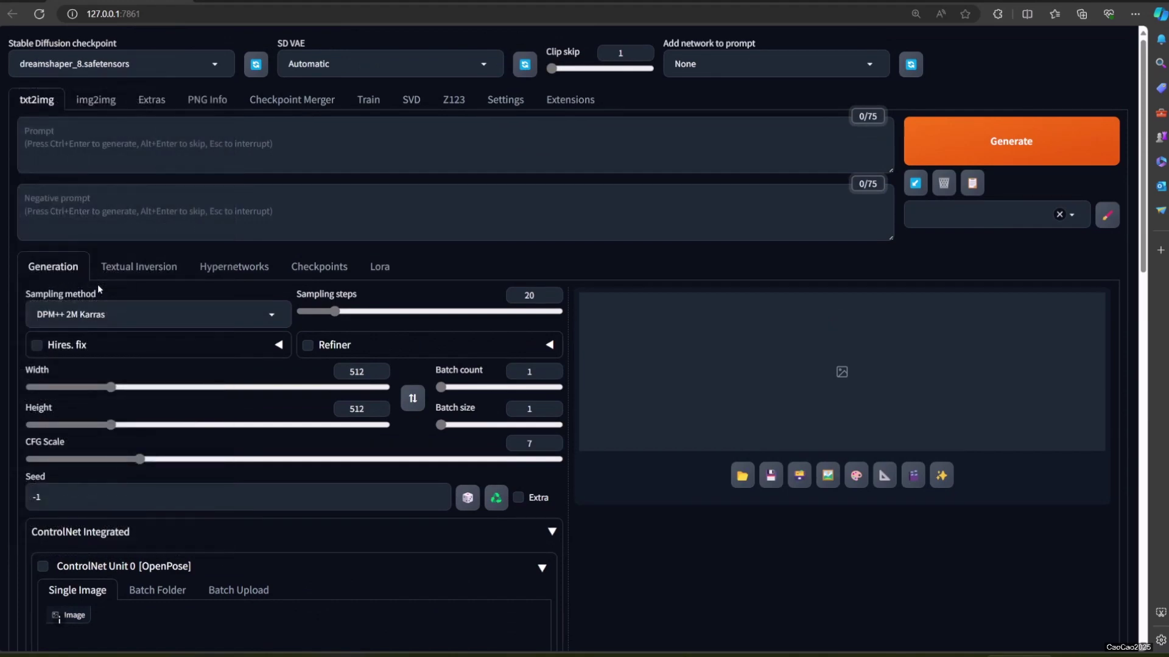
{"action": "left_click", "coordinate": [192, 164]}
{"action": "type", "text": "pretty girl"}
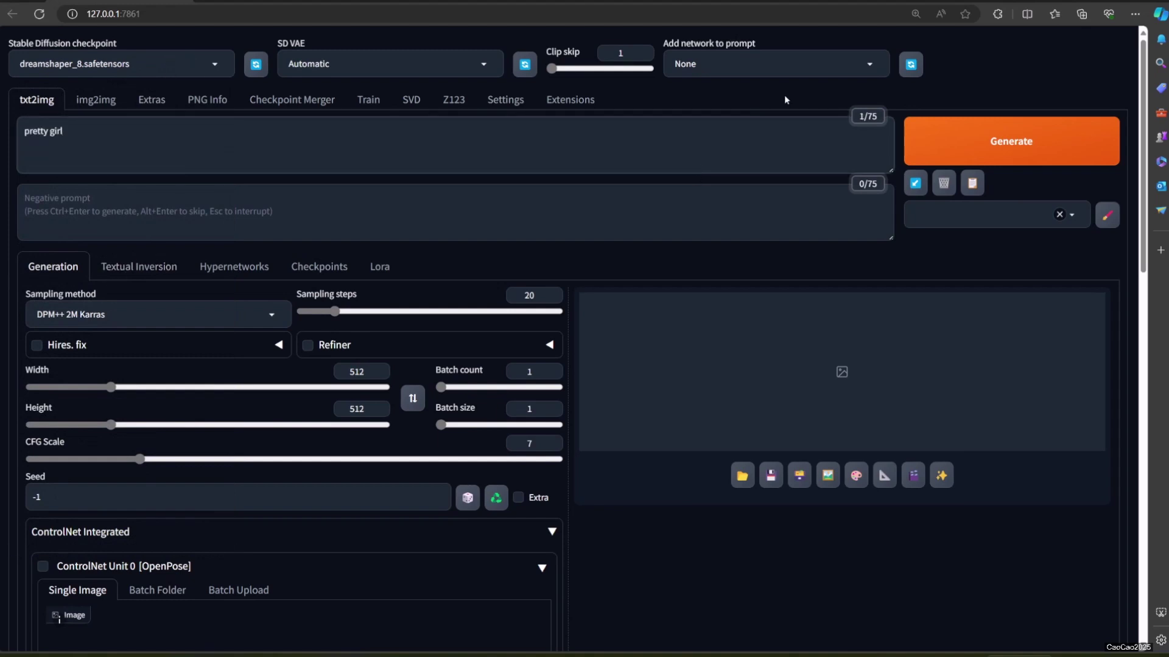
{"action": "left_click", "coordinate": [1084, 125]}
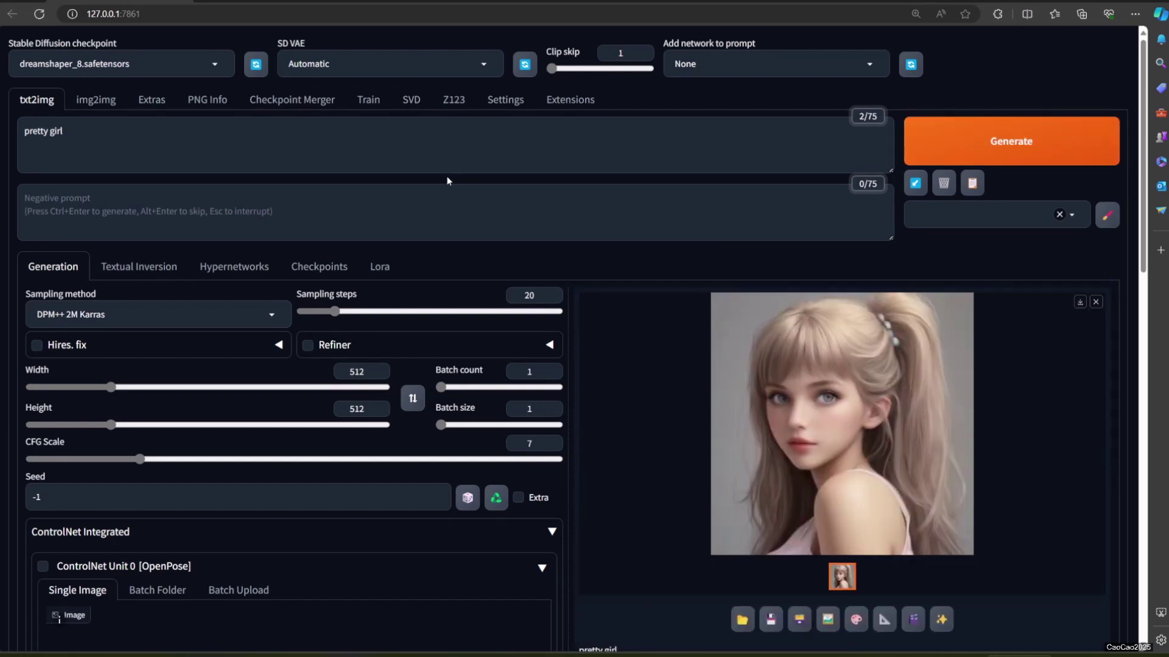
Replace the prompt with 'big boss', then 'big boss, general', generating each time
{"action": "left_click", "coordinate": [372, 168]}
{"action": "key", "text": "ctrl+a"}
{"action": "type", "text": "big boss"}
{"action": "key", "text": "ctrl+Return"}
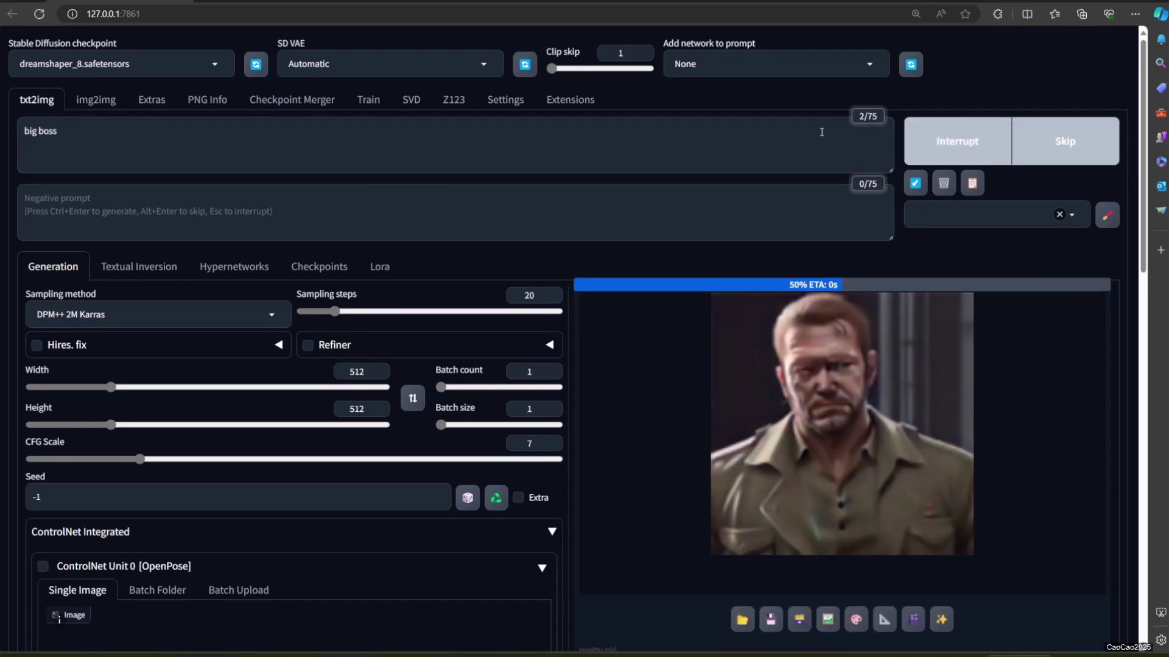
{"action": "type", "text": ", general"}
{"action": "key", "text": "ctrl+Return"}
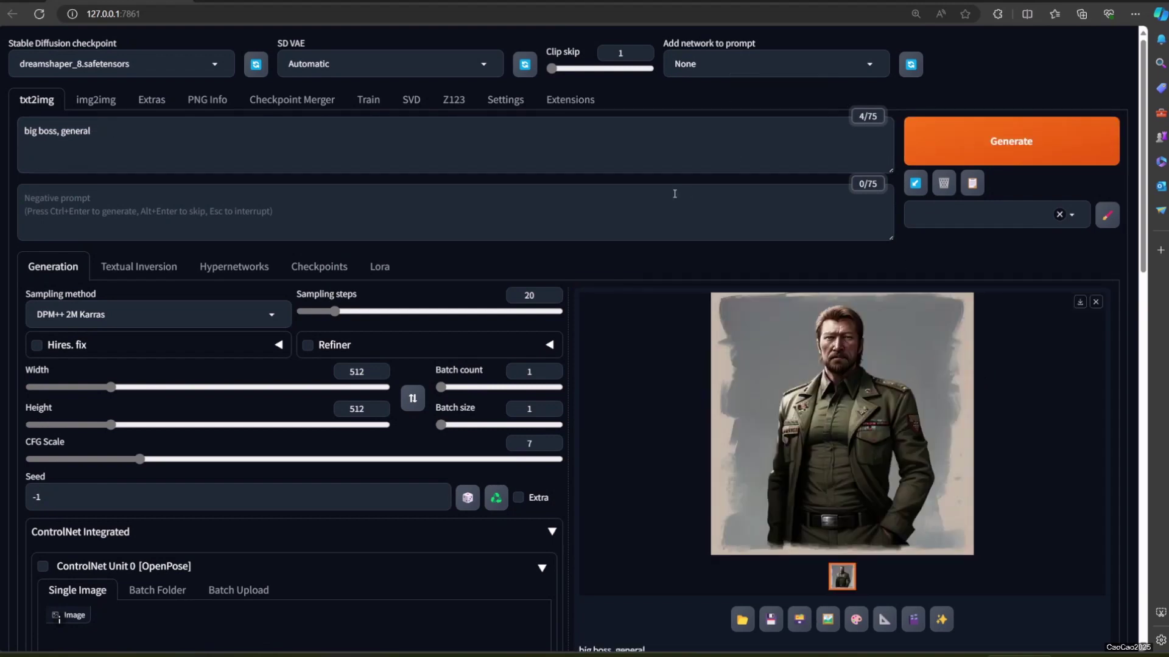
Add the Ann Takamaki network; prompt 'ann takamaki, girl, shujin school uniform', negative 'nsfw'
{"action": "left_click", "coordinate": [773, 63]}
{"action": "left_click", "coordinate": [706, 176]}
{"action": "left_click", "coordinate": [427, 146]}
{"action": "key", "text": "ctrl+a"}
{"action": "type", "text": "ann takamaki, girl,"}
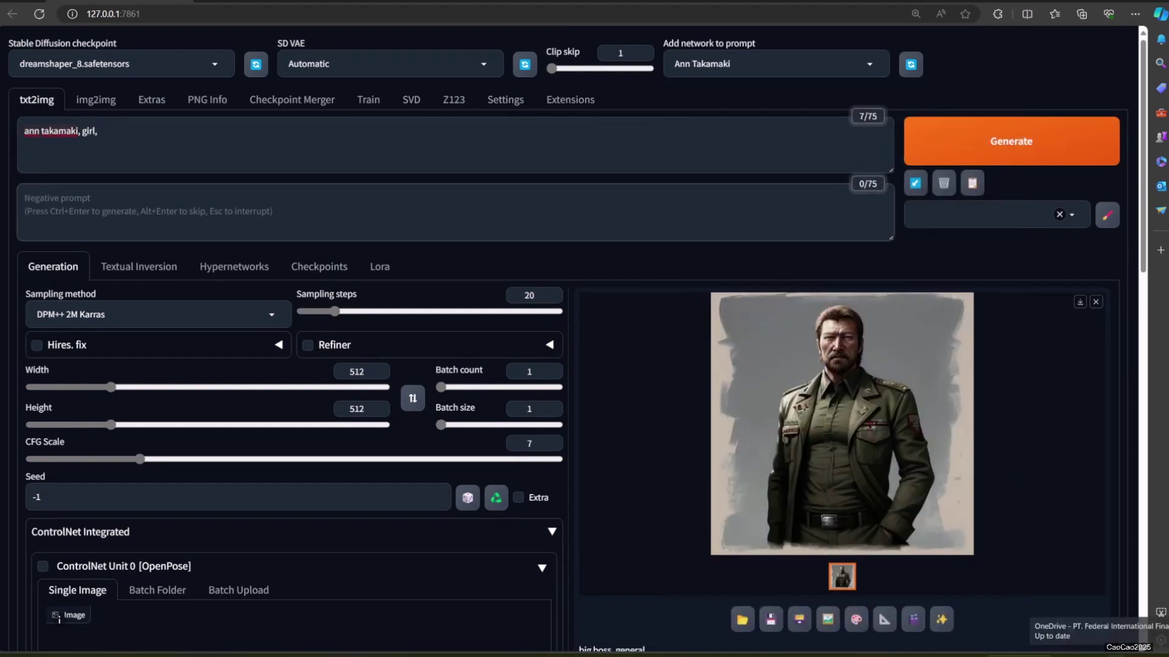
{"action": "left_click", "coordinate": [261, 207]}
{"action": "type", "text": "nsfw"}
{"action": "left_click", "coordinate": [261, 167]}
{"action": "type", "text": "school uniformshujin"}
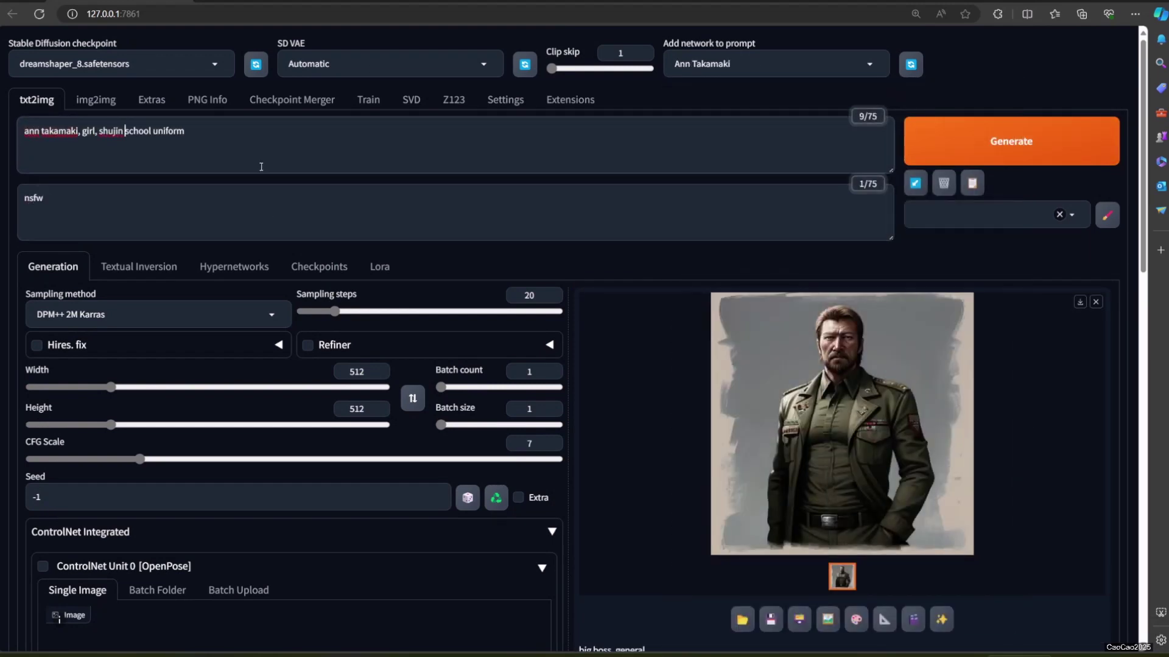